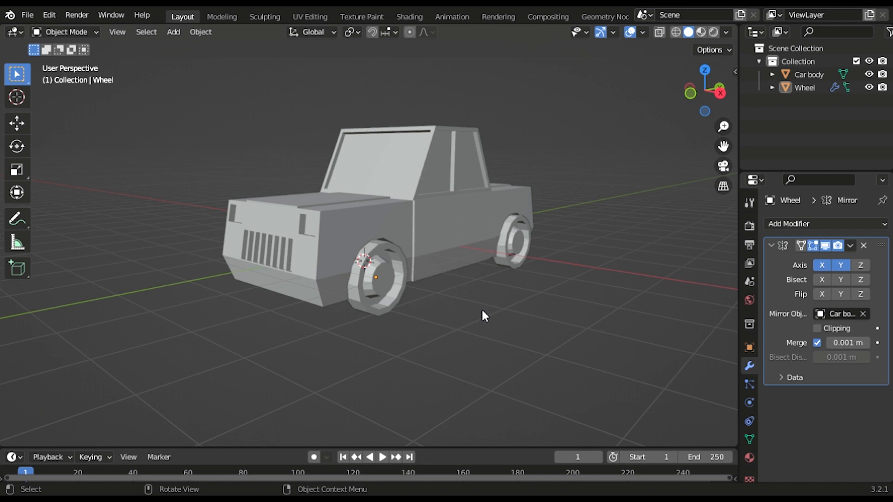
# Step: Try moving the car body independently of the wheels
pyautogui.click(418, 199)
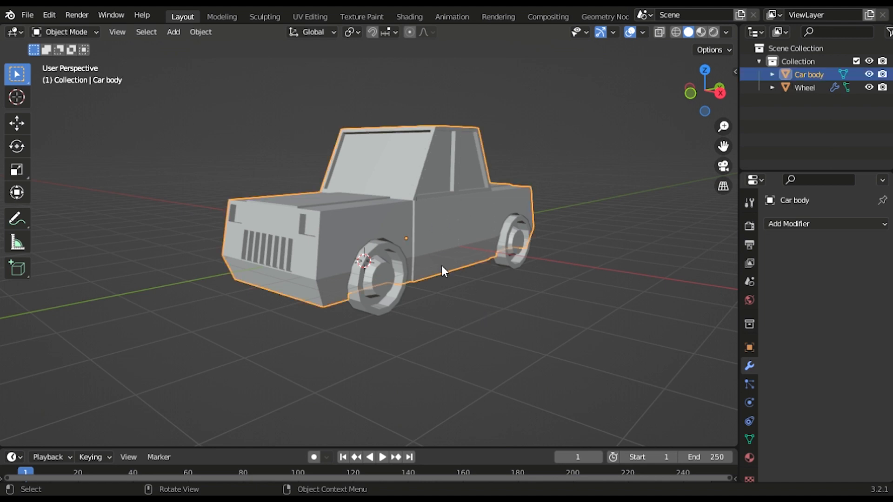
pyautogui.press('g')
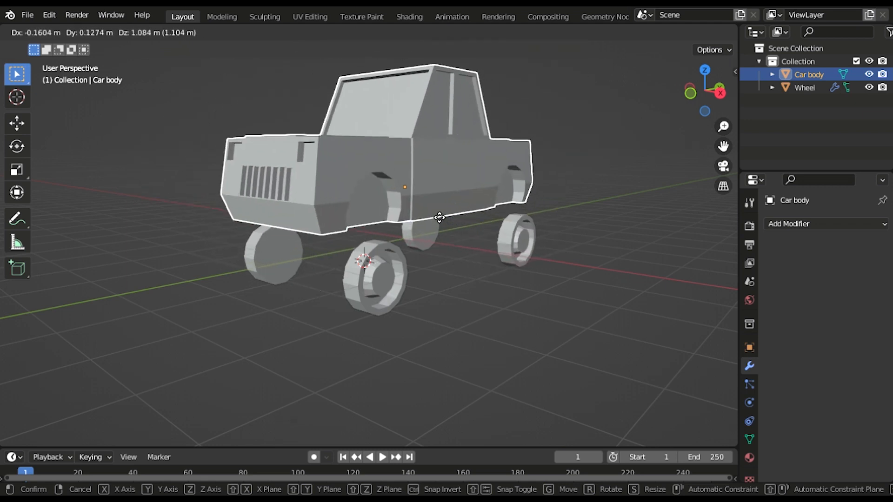
pyautogui.click(447, 221)
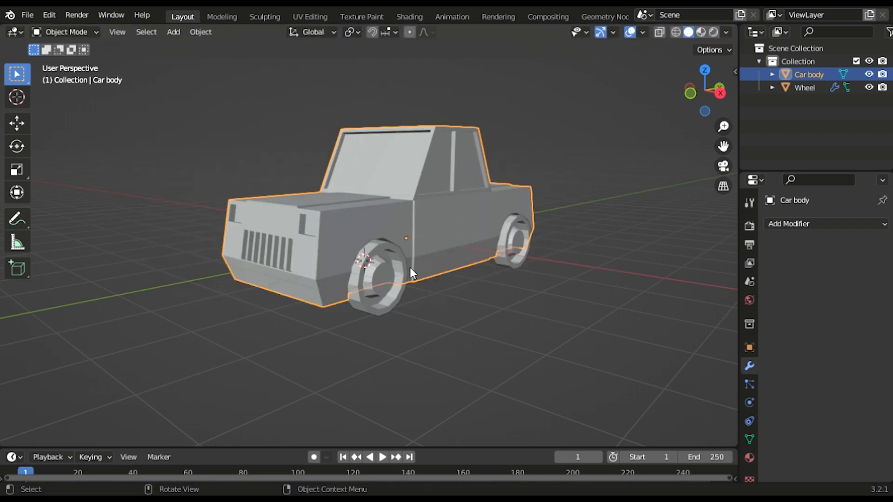
pyautogui.click(376, 267)
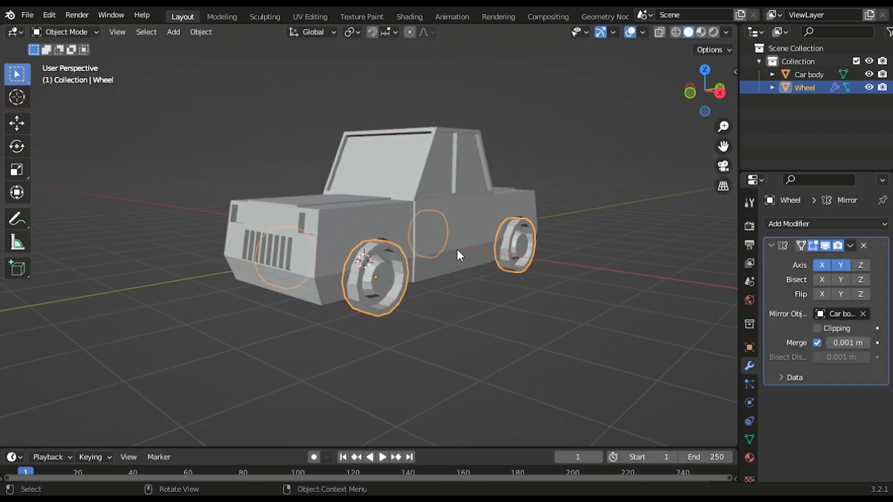
pyautogui.click(450, 202)
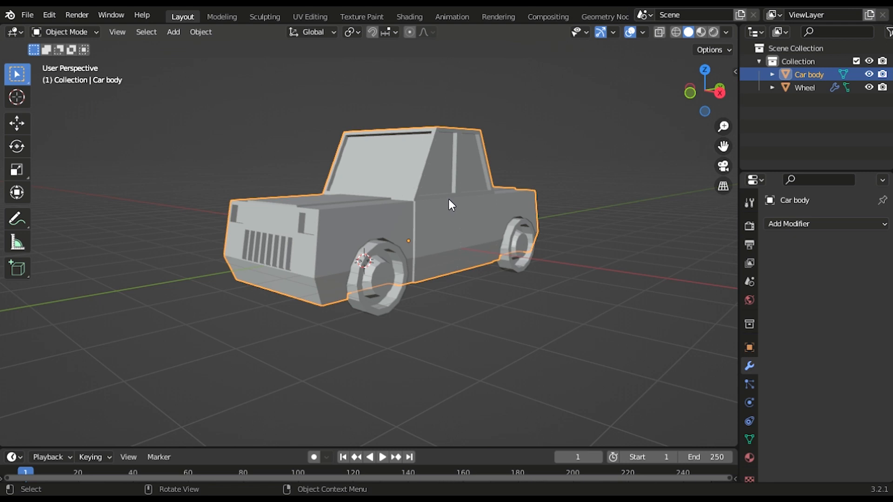
pyautogui.press('g')
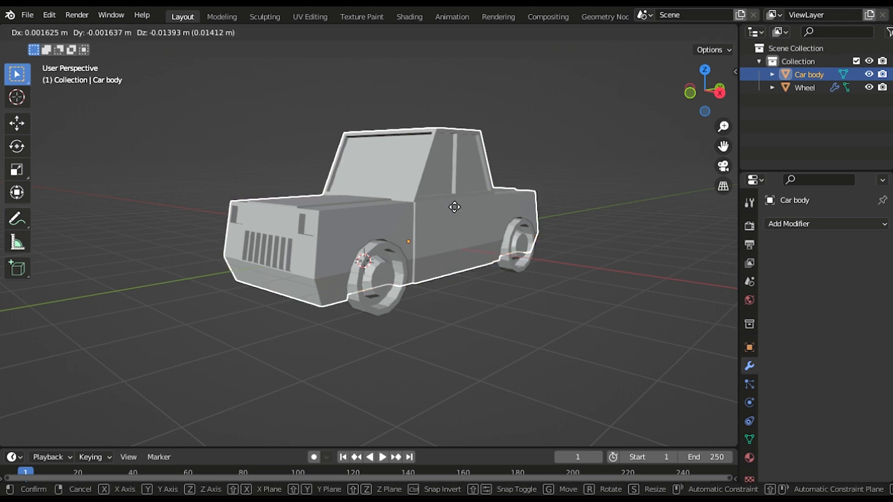
pyautogui.rightClick(304, 209)
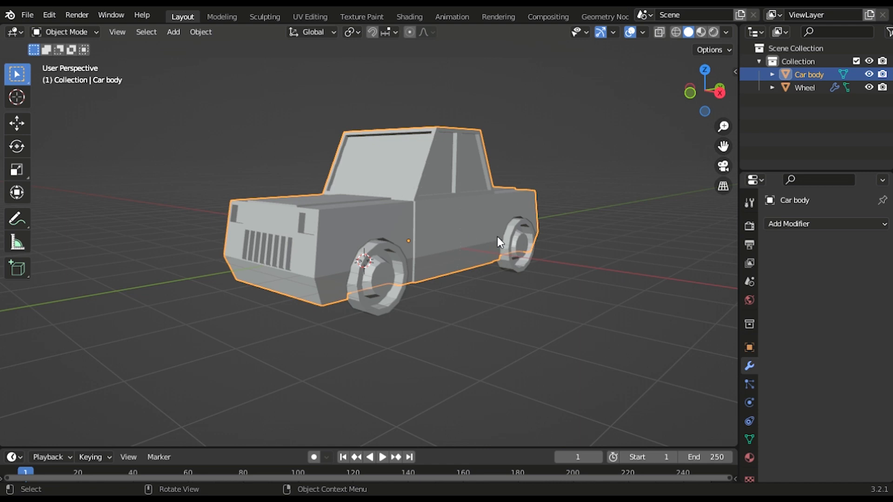
# Step: Try moving the car body and the wheels together as one selection, and clear the selection
pyautogui.keyDown('shift'); pyautogui.click(391, 286); pyautogui.keyUp('shift')
pyautogui.press('g')
pyautogui.rightClick(597, 166)
pyautogui.click(596, 166)
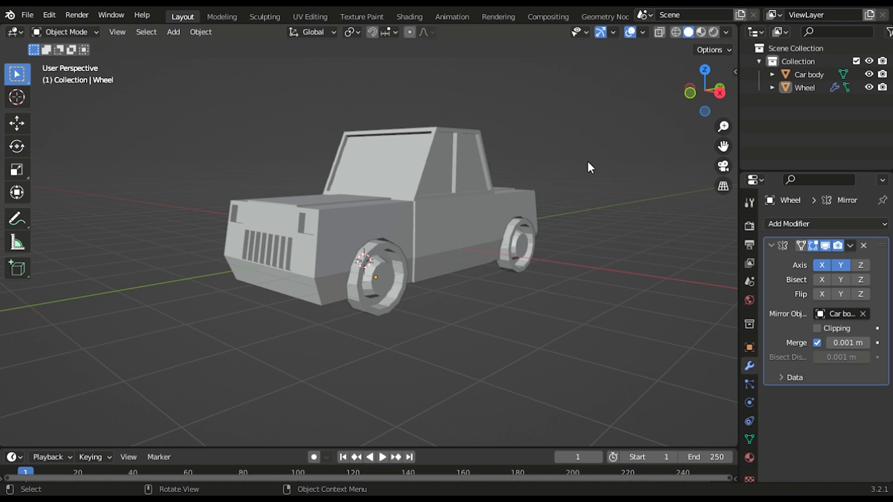
# Step: Collapse the collection holding the car body and wheels and hide it from the viewport
pyautogui.moveTo(412, 130); pyautogui.dragTo(327, 194, button='middle')
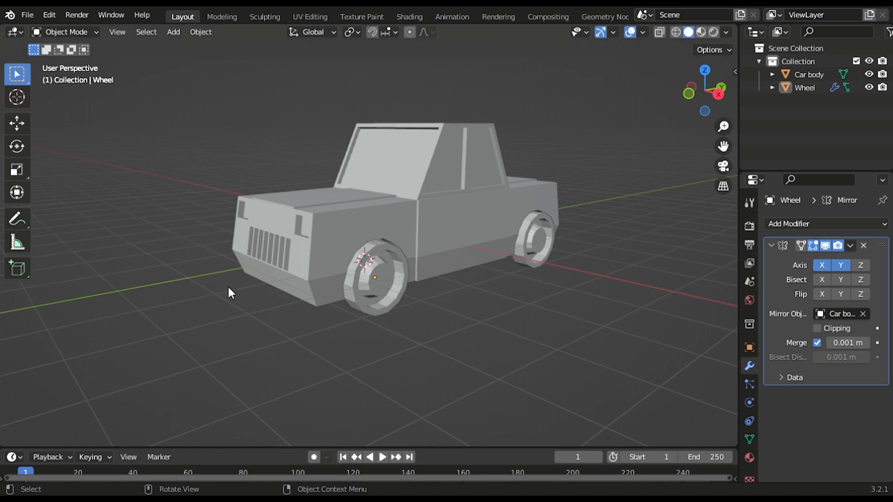
pyautogui.click(364, 263)
pyautogui.click(340, 225)
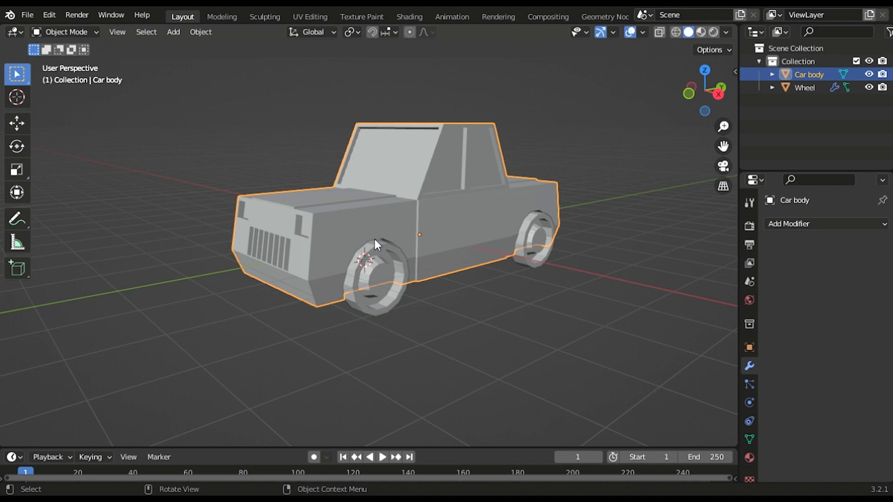
pyautogui.click(750, 61)
pyautogui.click(759, 62)
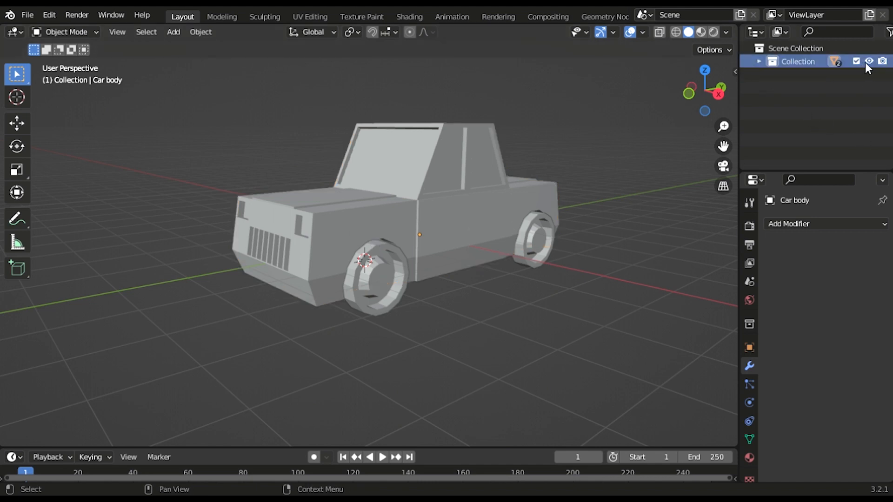
pyautogui.click(869, 61)
# Step: Snap the 3D cursor to the world origin
pyautogui.moveTo(512, 172); pyautogui.dragTo(453, 183, button='middle')
pyautogui.hotkey('shift', 's')
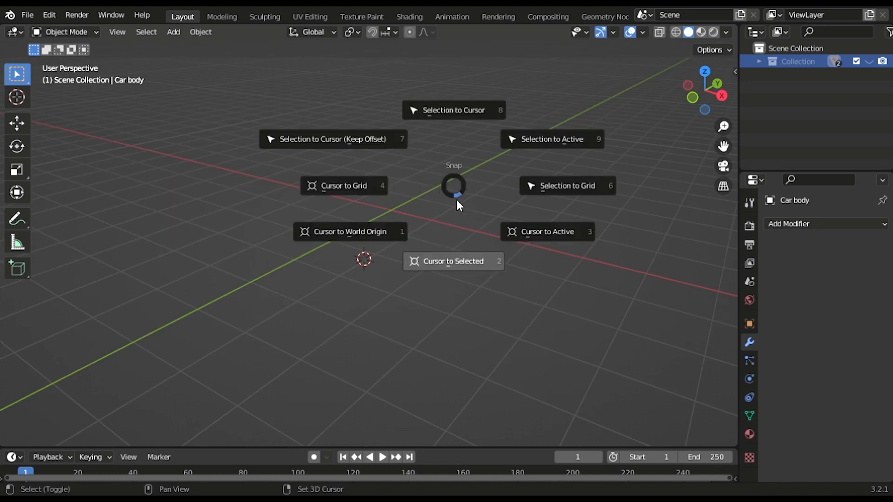
pyautogui.click(395, 233)
# Step: Add a cube mesh at the world origin and move it about -5.05 m along the X axis
pyautogui.moveTo(395, 233); pyautogui.dragTo(271, 239, button='middle')
pyautogui.hotkey('shift', 'a')
pyautogui.moveTo(260, 228)
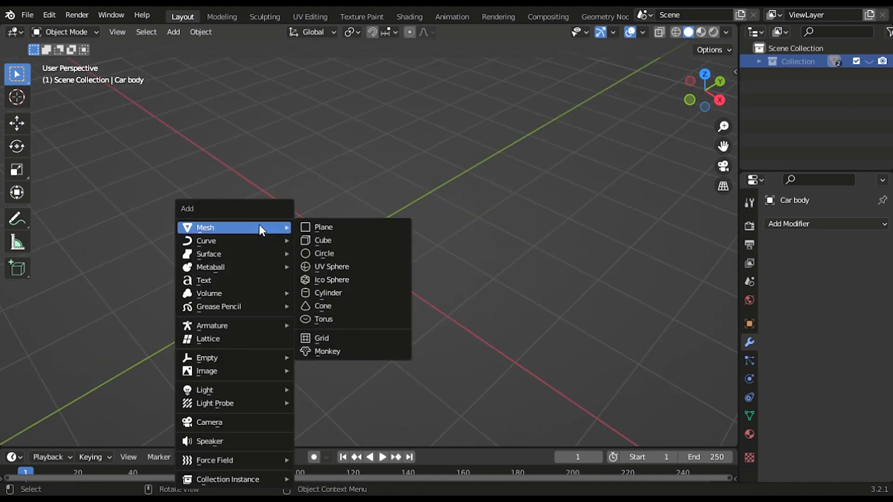
pyautogui.click(331, 241)
pyautogui.press('g')
pyautogui.press('x')
pyautogui.click(345, 218)
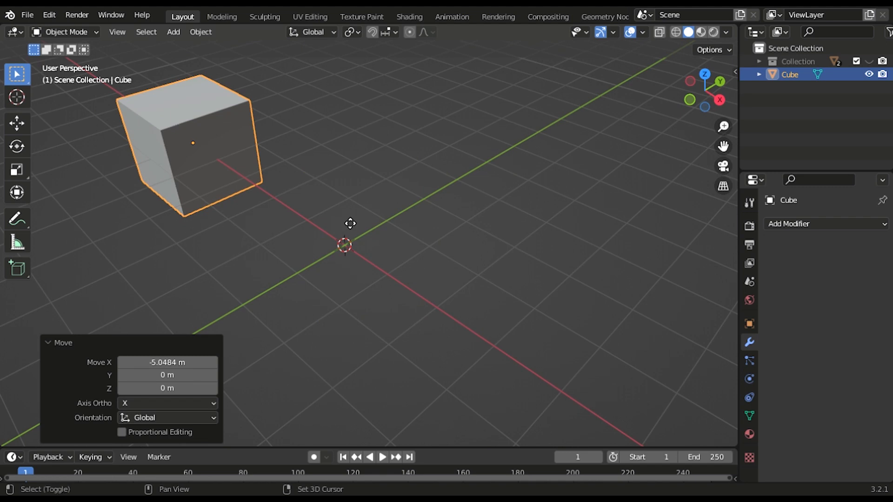
# Step: Duplicate the cube and place the copy about 7.5 m away along the X axis
pyautogui.hotkey('shift', 'd')
pyautogui.press('x')
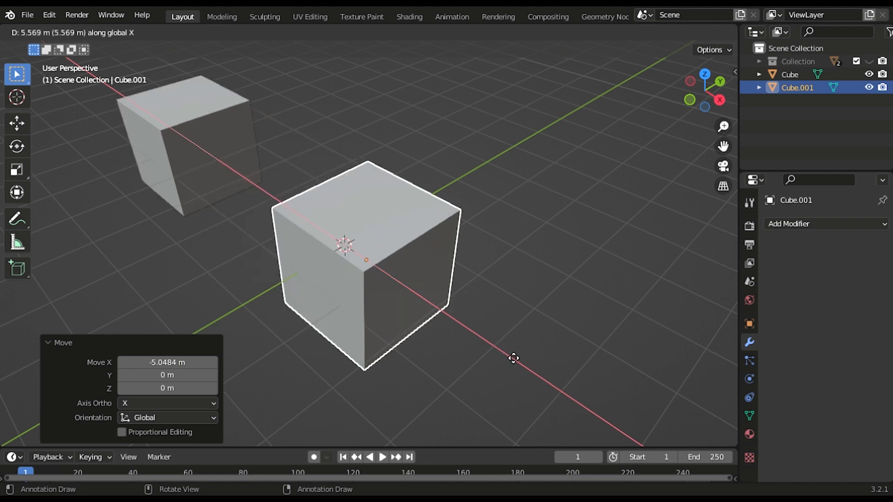
pyautogui.click(634, 386)
pyautogui.moveTo(319, 233); pyautogui.dragTo(376, 221, button='middle')
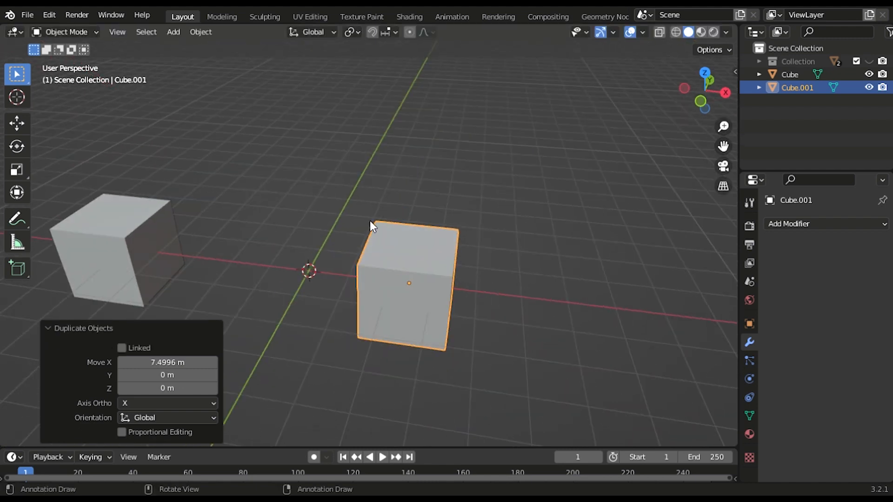
pyautogui.click(71, 328)
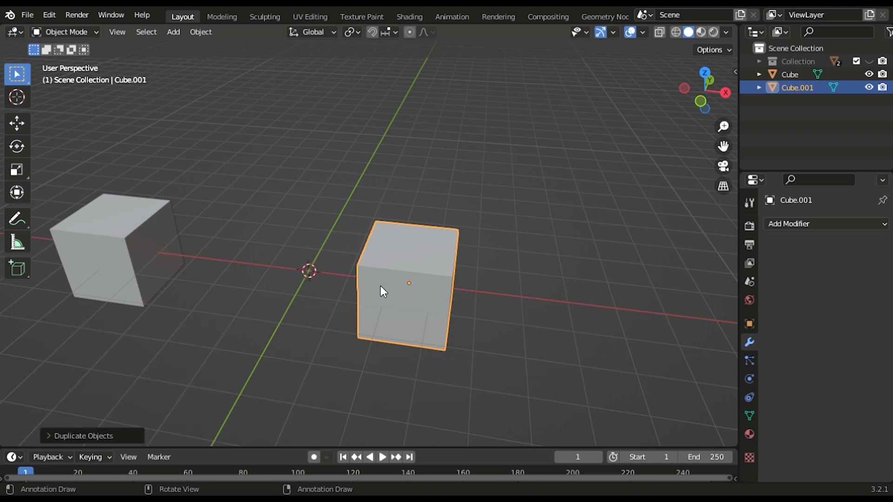
pyautogui.moveTo(723, 146)
pyautogui.mouseDown()
pyautogui.moveTo(747, 137)
pyautogui.moveTo(733, 149)
pyautogui.mouseUp()
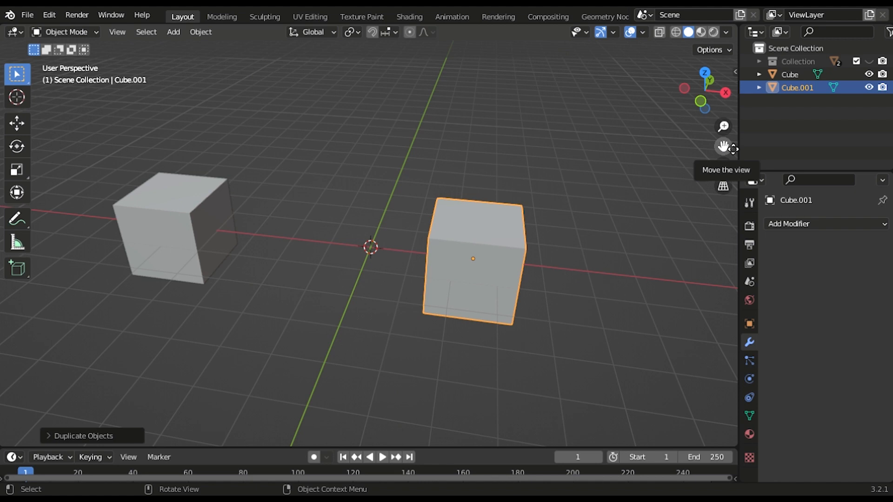
# Step: Parent the original cube to its duplicate, with the duplicate as the active parent object
pyautogui.click(200, 214)
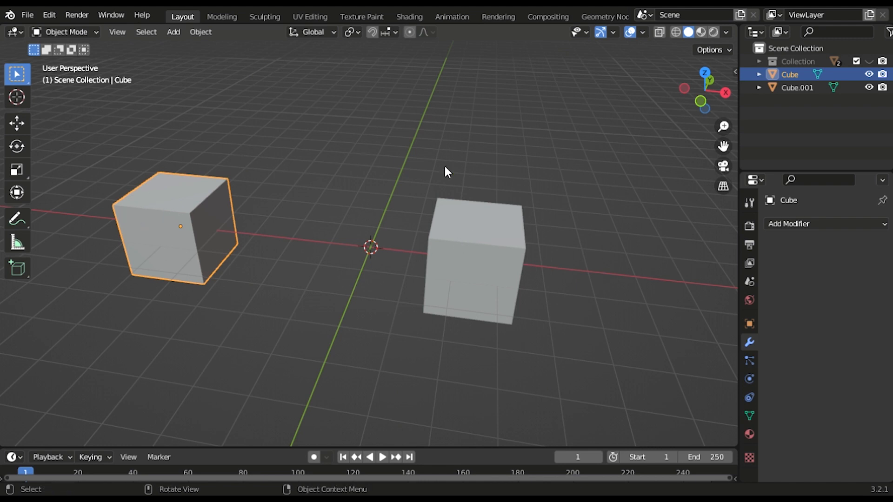
pyautogui.keyDown('shift'); pyautogui.click(482, 228); pyautogui.keyUp('shift')
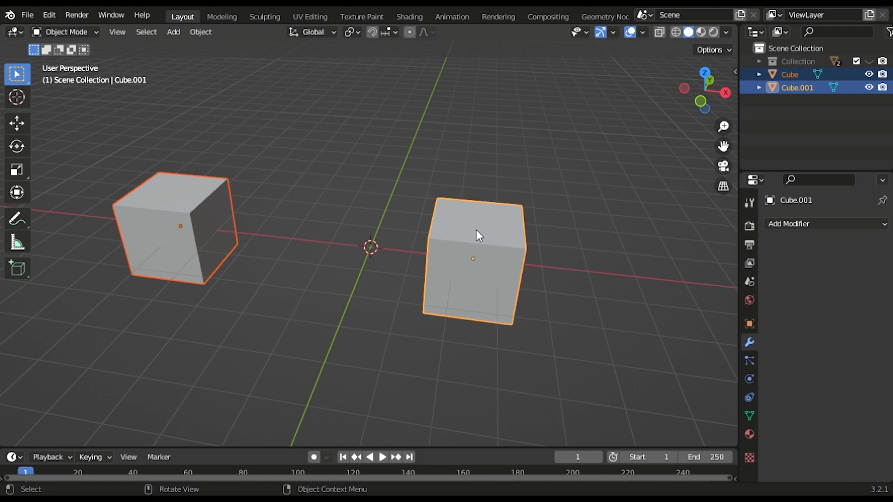
pyautogui.rightClick(477, 231)
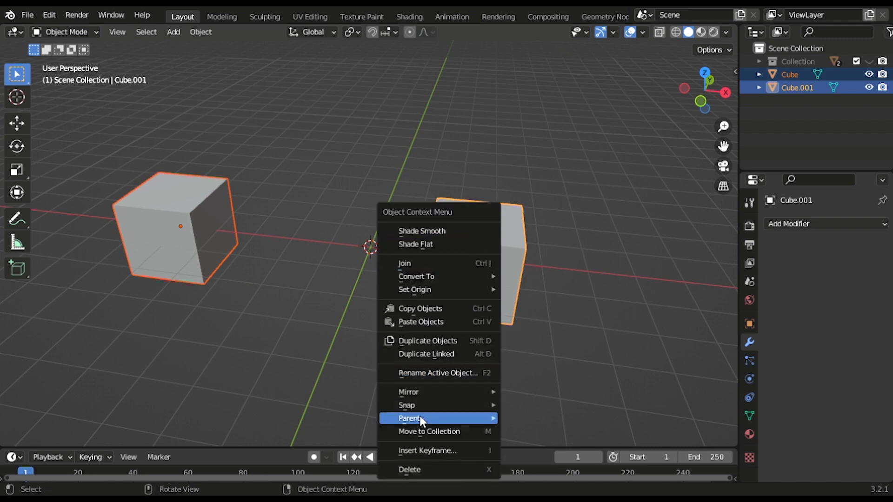
pyautogui.moveTo(420, 418)
pyautogui.click(533, 176)
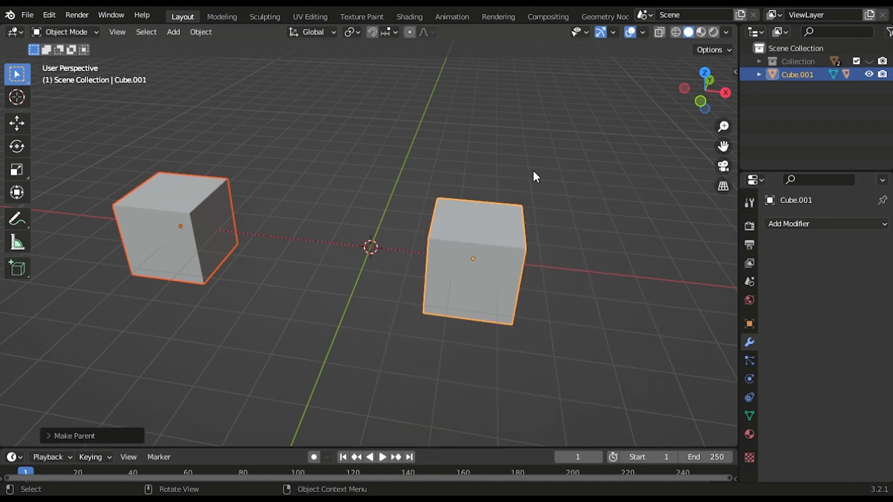
# Step: Try rotating the parent cube around the global Y axis and moving it freely to test the child's response
pyautogui.click(464, 257)
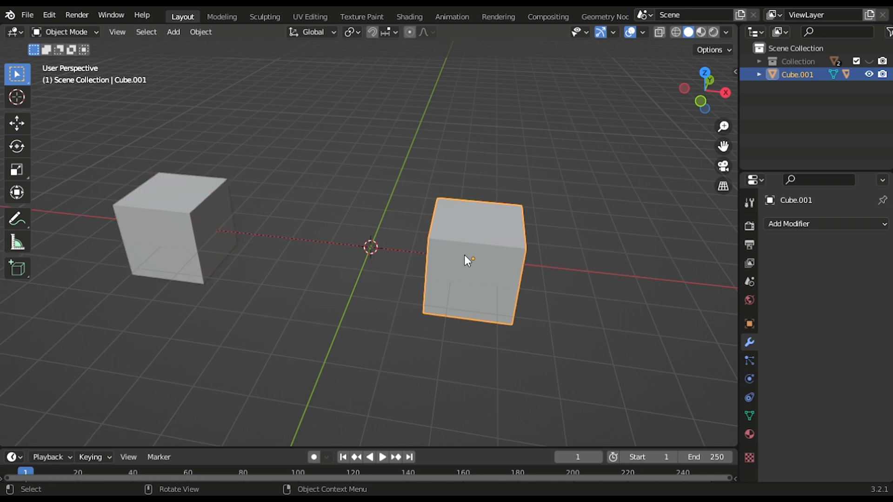
pyautogui.press('r')
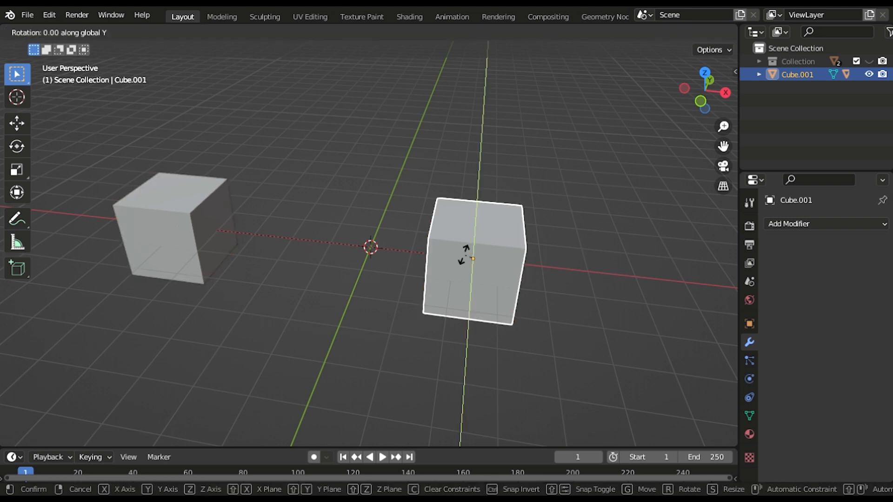
pyautogui.press('y')
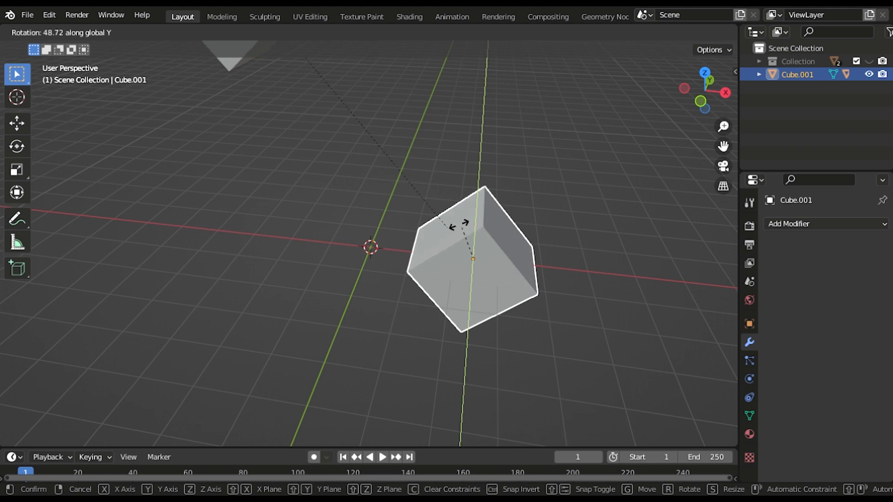
pyautogui.click(393, 224)
pyautogui.press('g')
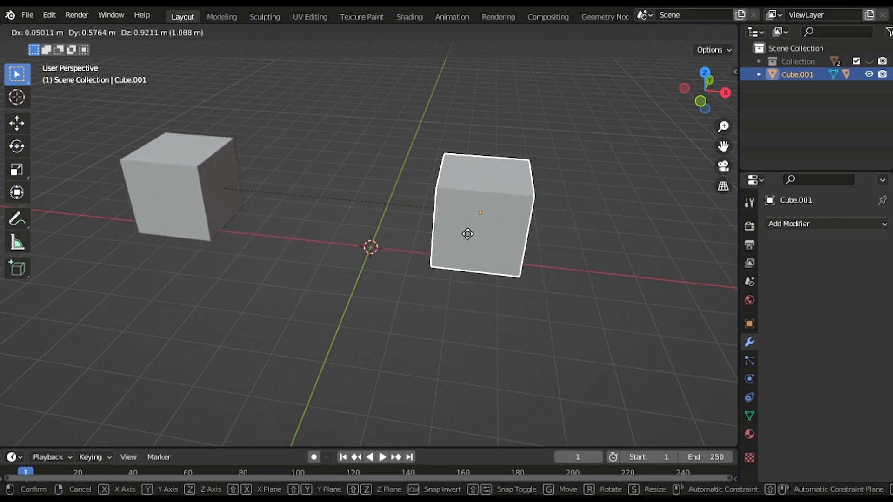
pyautogui.click(461, 279)
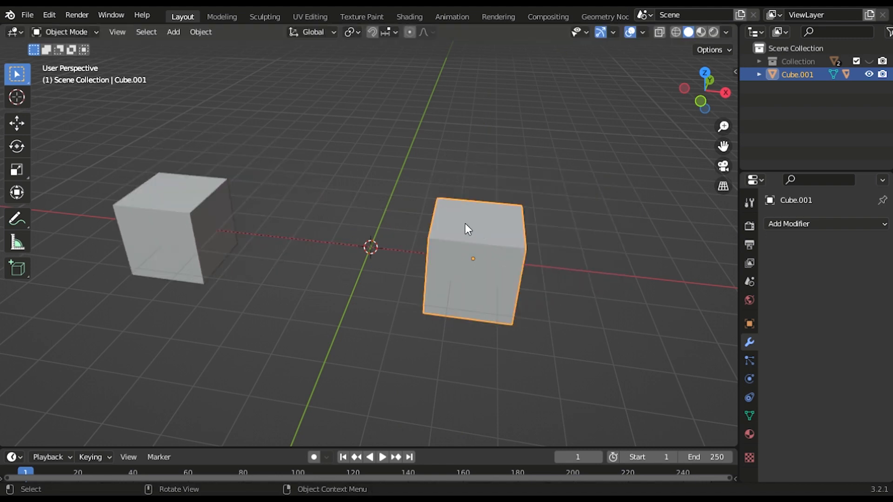
# Step: Try moving the child cube on its own to test whether the parent cube follows
pyautogui.click(229, 259)
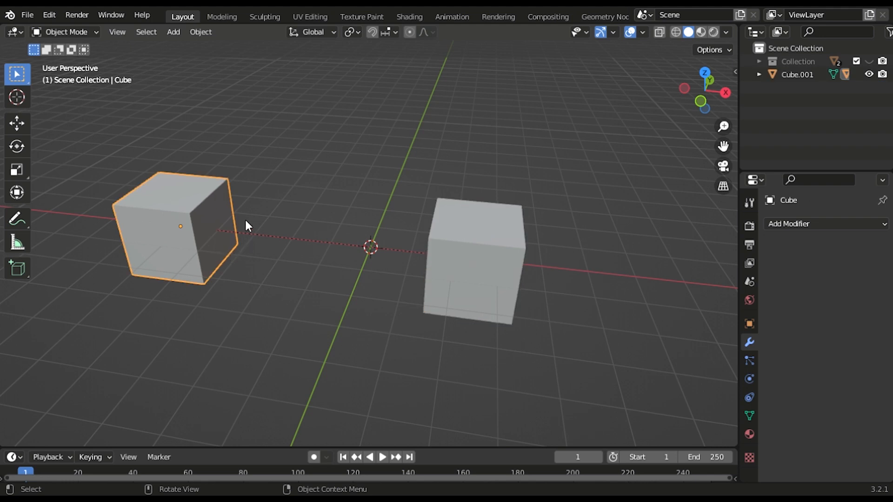
pyautogui.press('g')
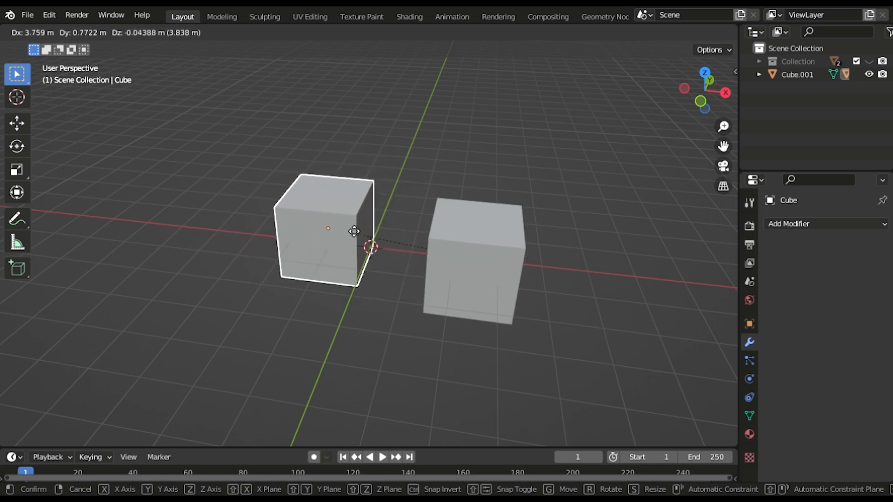
pyautogui.rightClick(306, 233)
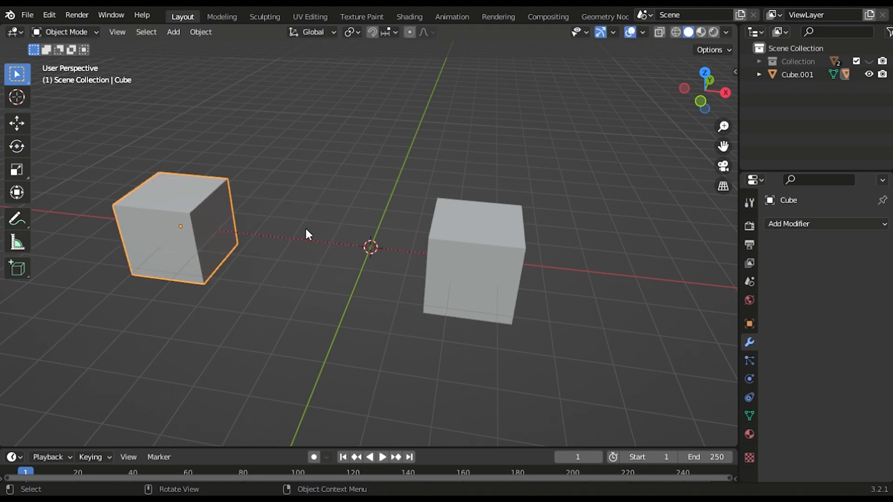
# Step: Try moving the parent cube twice more to compare its effect on the child cube
pyautogui.click(454, 246)
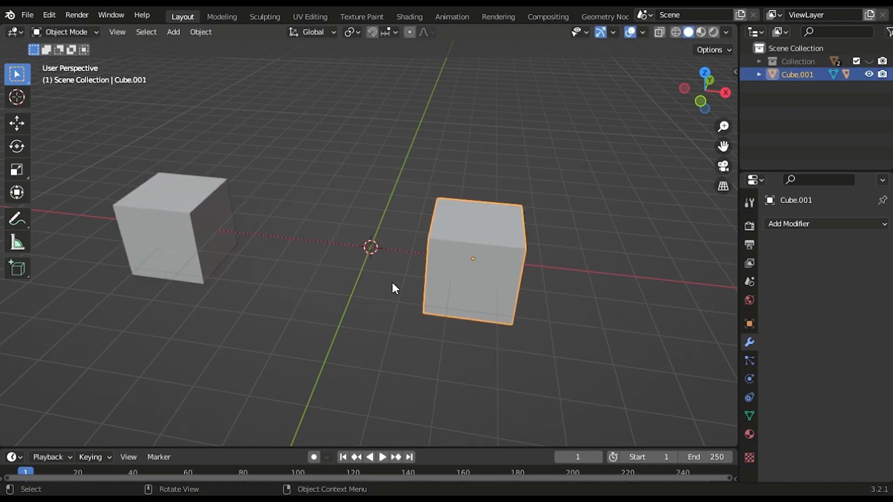
pyautogui.press('g')
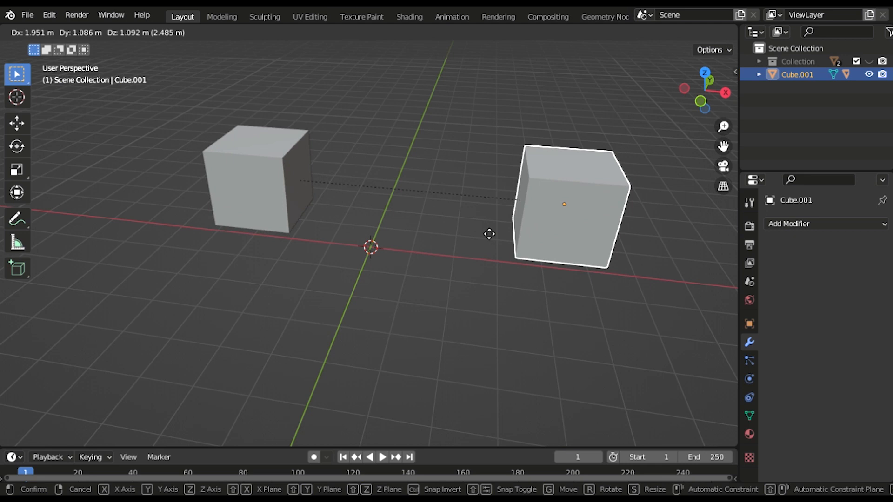
pyautogui.rightClick(488, 233)
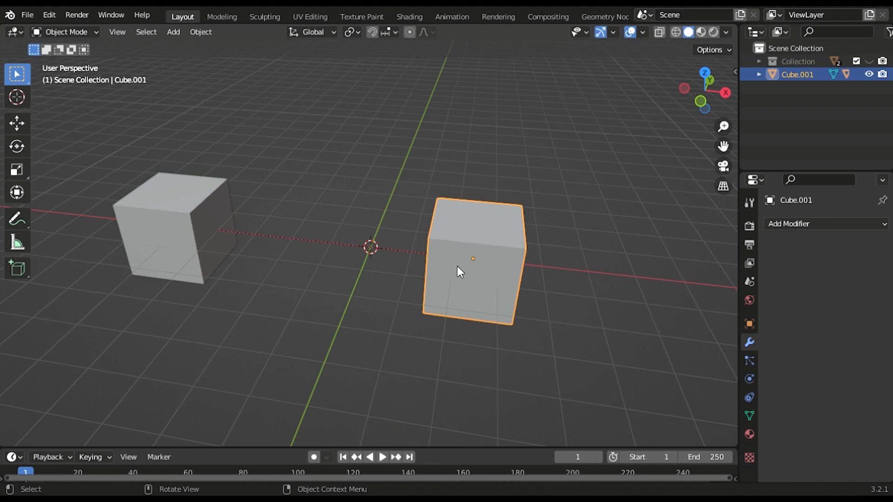
pyautogui.press('g')
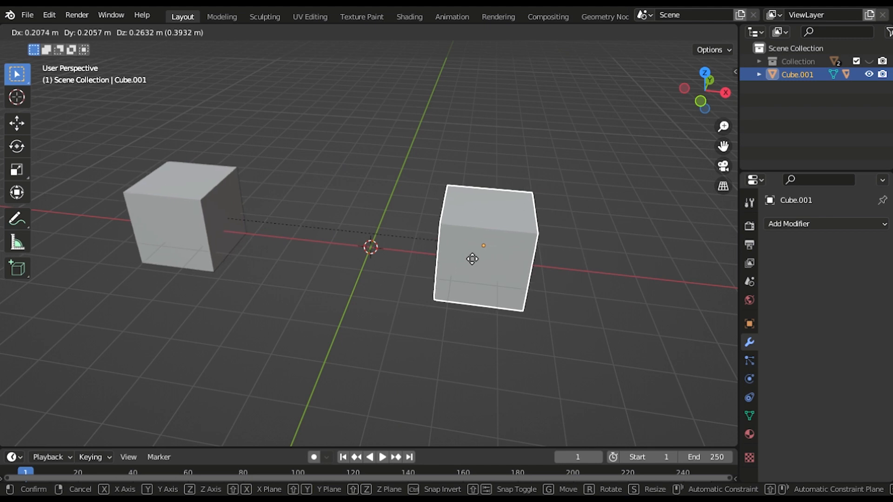
pyautogui.click(454, 253)
# Step: Try moving the child cube on its own once more
pyautogui.click(192, 236)
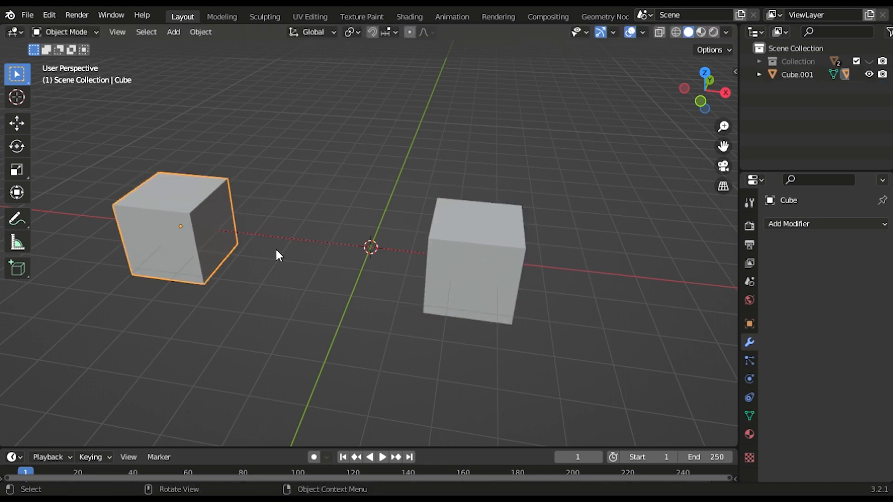
pyautogui.press('g')
pyautogui.rightClick(298, 229)
pyautogui.moveTo(298, 230)
pyautogui.mouseDown(button='middle')
pyautogui.moveTo(276, 190)
pyautogui.moveTo(272, 200)
pyautogui.moveTo(302, 230)
pyautogui.mouseUp(button='middle')
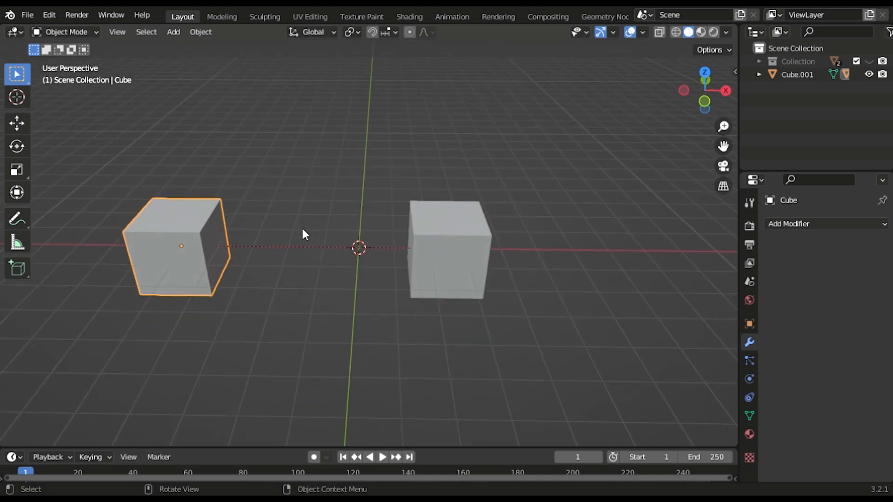
# Step: Delete both demonstration cubes and unhide the collection containing the car
pyautogui.press('a')
pyautogui.press('x')
pyautogui.click(300, 231)
pyautogui.click(868, 61)
pyautogui.moveTo(535, 195); pyautogui.dragTo(390, 269, button='middle')
pyautogui.scroll(4, 476, 222)
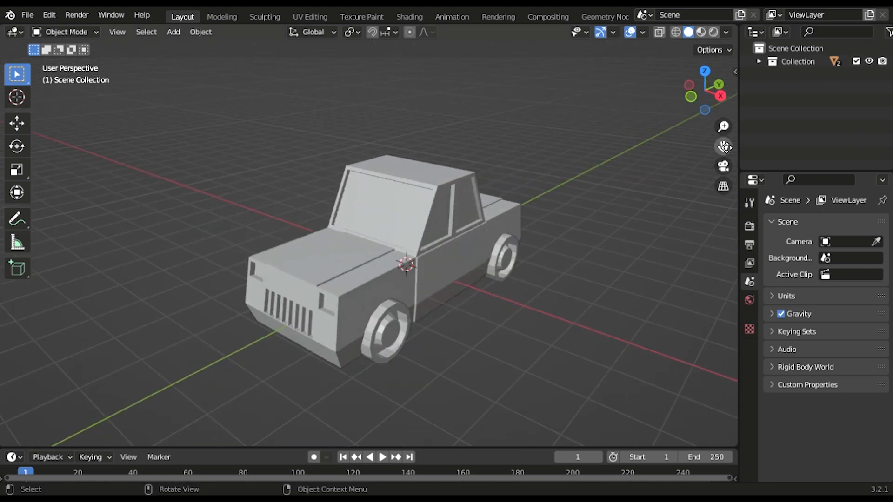
# Step: Try moving the car body and the wheels separately to check whether they affect each other before parenting
pyautogui.scroll(5, 376, 310)
pyautogui.scroll(2, 376, 310)
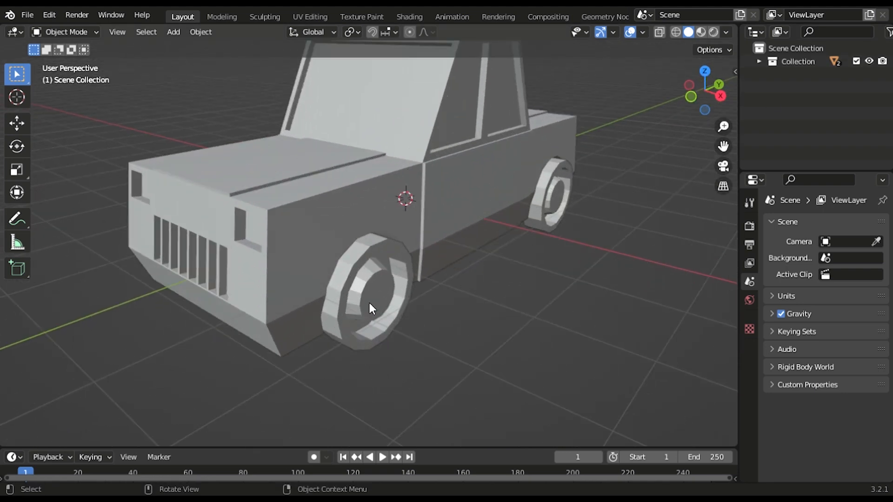
pyautogui.click(294, 251)
pyautogui.scroll(-1, 350, 279)
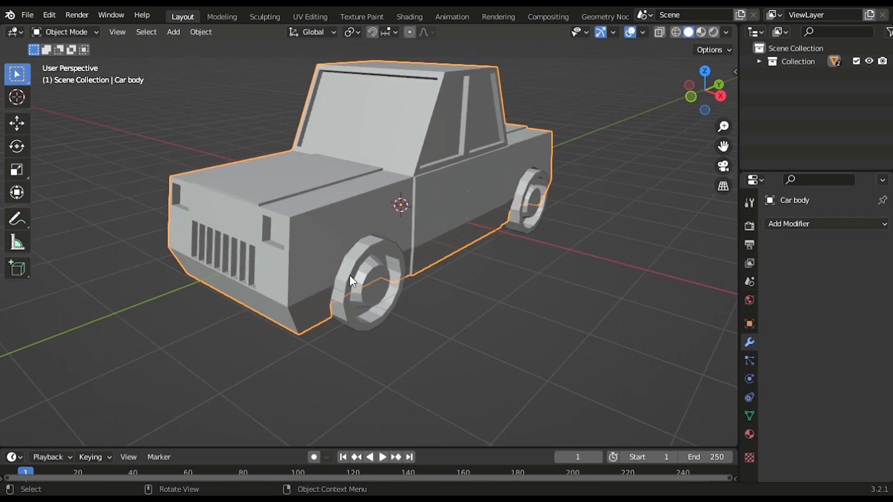
pyautogui.press('g')
pyautogui.rightClick(393, 249)
pyautogui.click(381, 283)
pyautogui.press('g')
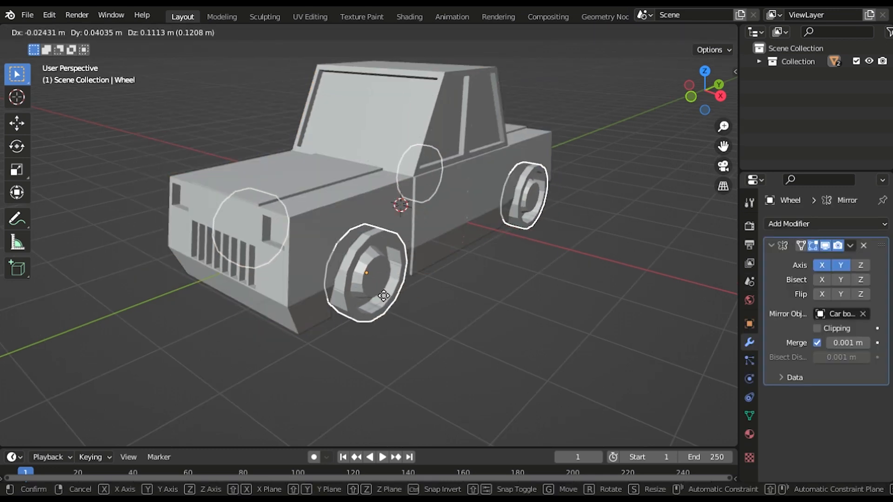
pyautogui.click(378, 288)
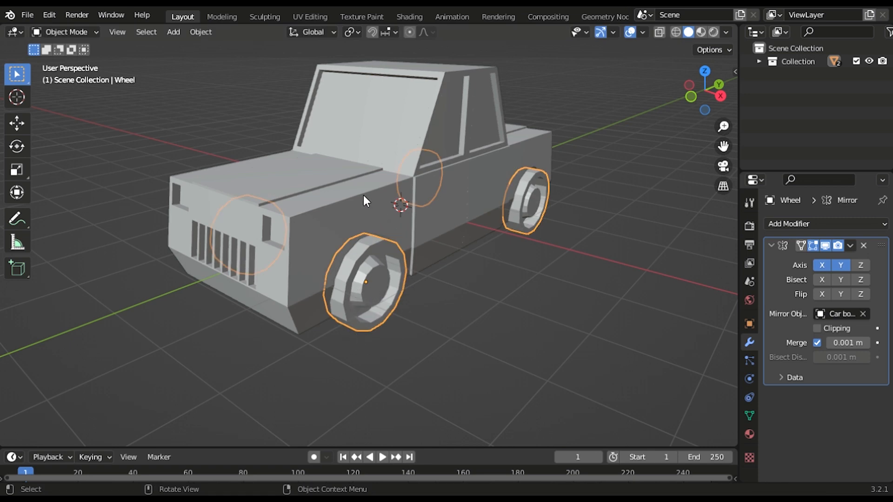
# Step: Parent the wheels to the car body with the Object option, keeping the car body as the active object
pyautogui.keyDown('shift'); pyautogui.click(315, 194); pyautogui.keyUp('shift')
pyautogui.rightClick(314, 195)
pyautogui.moveTo(298, 229)
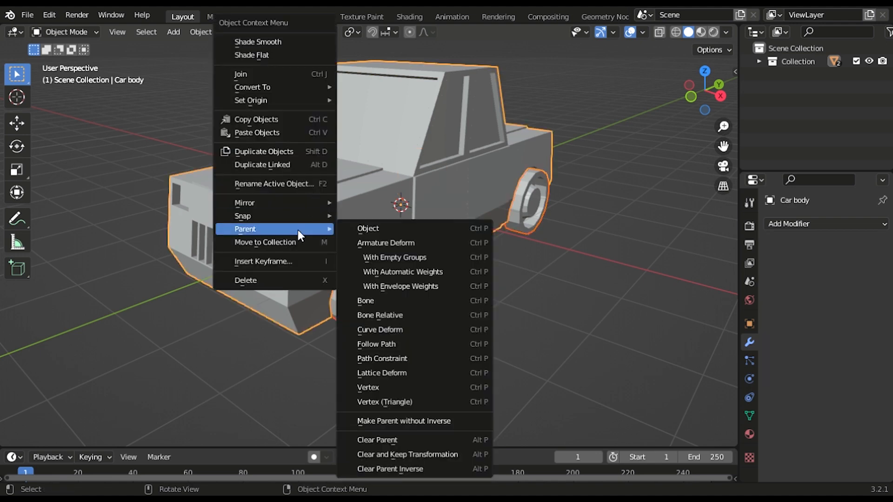
pyautogui.click(390, 227)
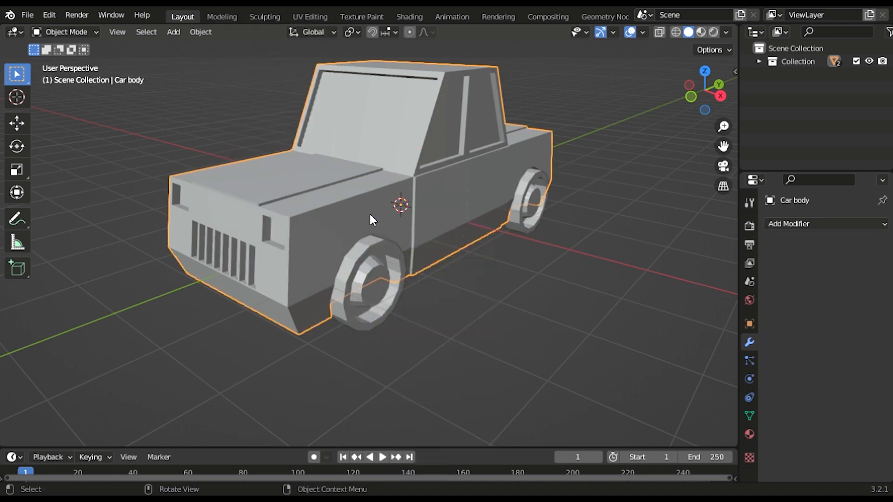
# Step: Try moving the car body twice to test whether the wheels follow it
pyautogui.press('g')
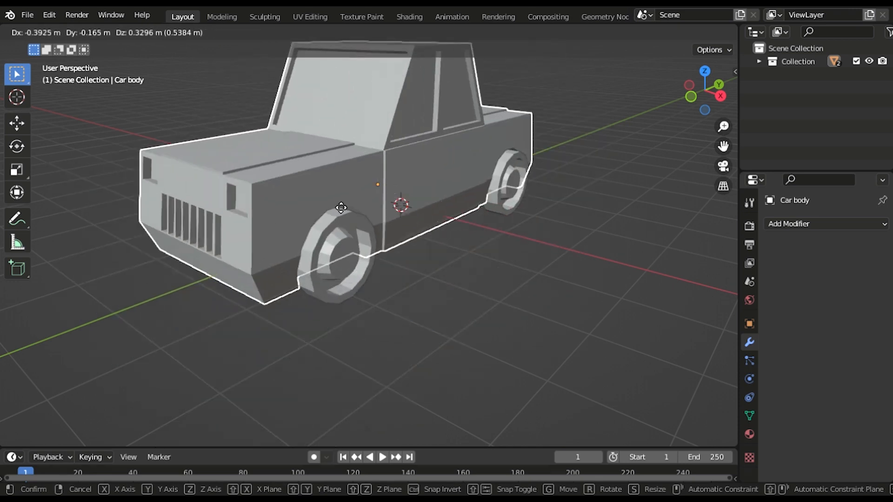
pyautogui.rightClick(341, 208)
pyautogui.scroll(-5, 347, 210)
pyautogui.press('g')
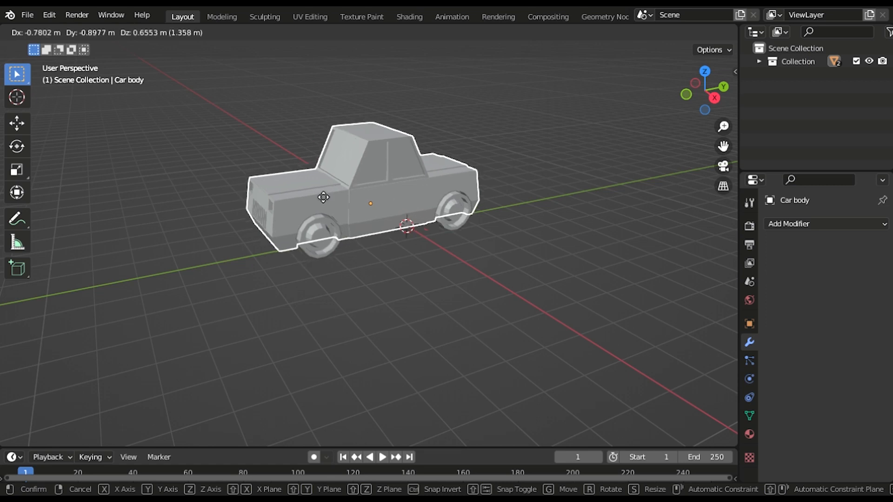
pyautogui.click(343, 190)
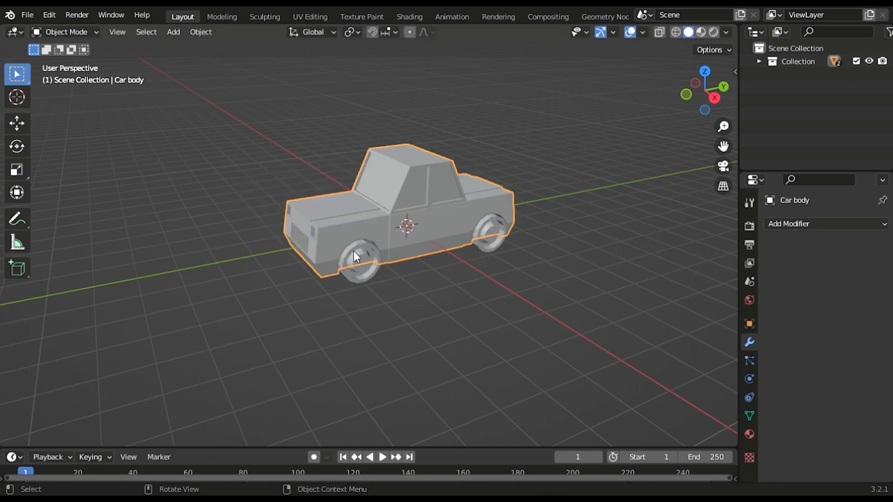
# Step: Try moving the wheels away from the car, and the car body again, to compare child and parent behaviour
pyautogui.click(354, 267)
pyautogui.press('g')
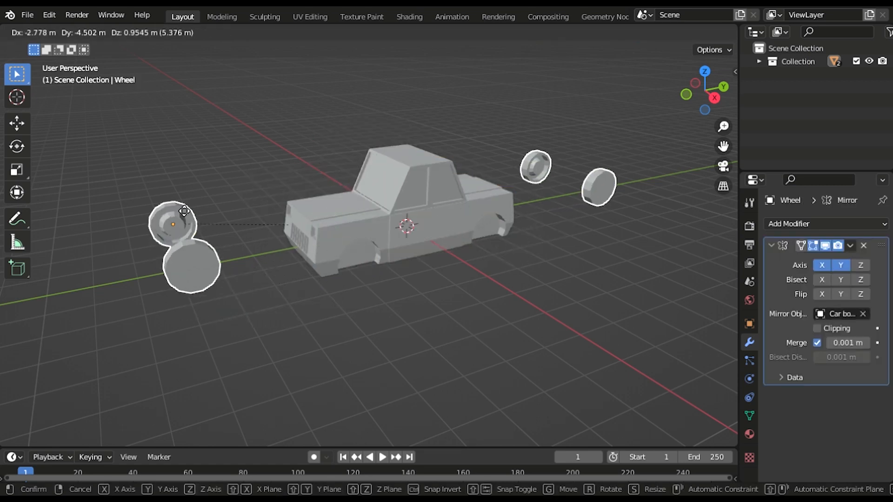
pyautogui.click(259, 192)
pyautogui.click(402, 196)
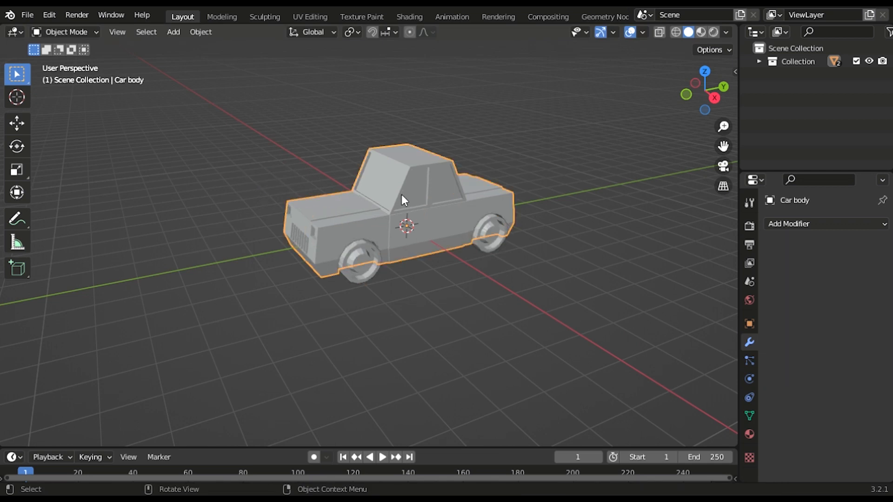
pyautogui.press('g')
pyautogui.rightClick(410, 169)
# Step: Save the file and switch to the Shading workspace, giving the outliner more height
pyautogui.hotkey('ctrl', 's')
pyautogui.click(415, 18)
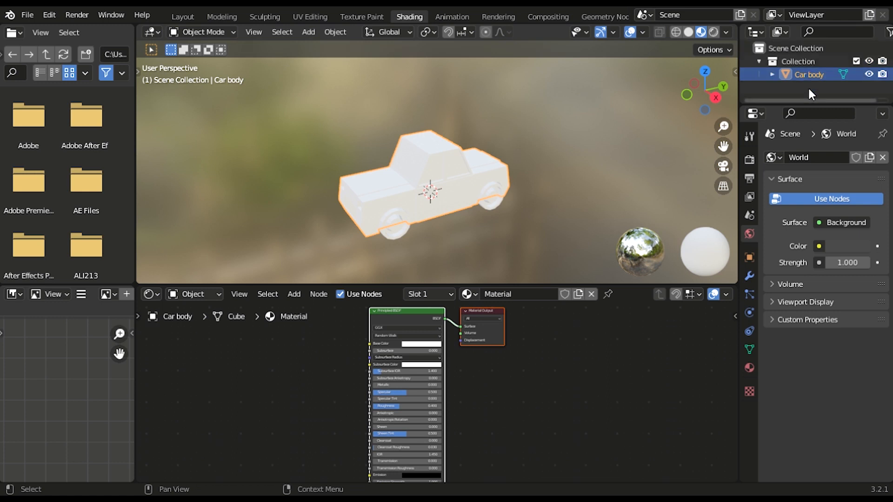
pyautogui.moveTo(811, 107); pyautogui.dragTo(805, 180)
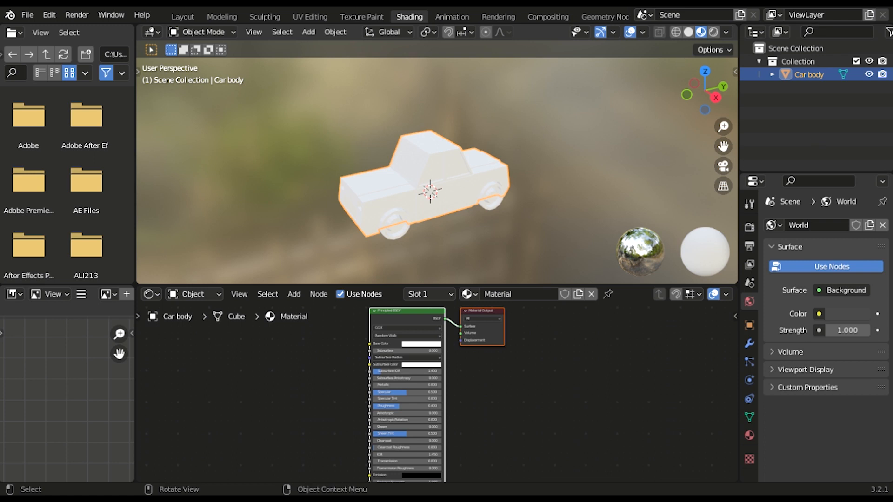
# Step: Review the render engine choices in the scene's render properties, keeping Eevee as the engine
pyautogui.scroll(1, 547, 225)
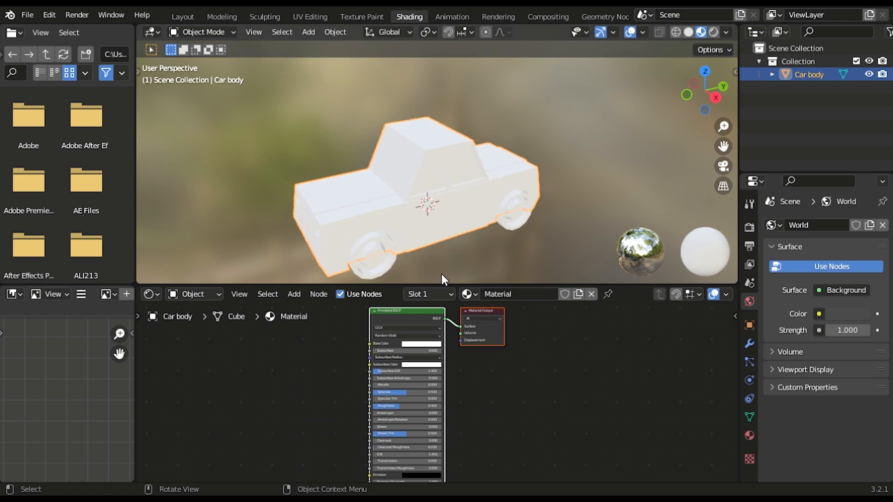
pyautogui.moveTo(423, 225); pyautogui.dragTo(437, 202, button='middle')
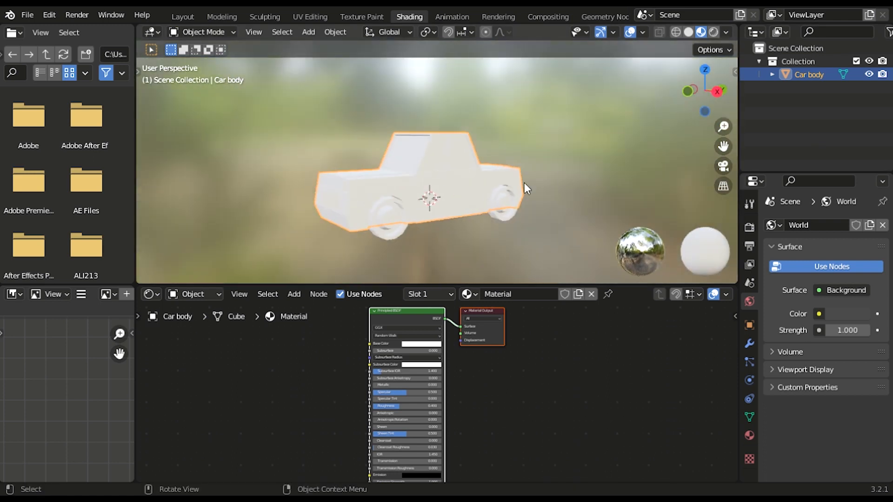
pyautogui.click(518, 187)
pyautogui.moveTo(518, 186); pyautogui.dragTo(540, 191, button='middle')
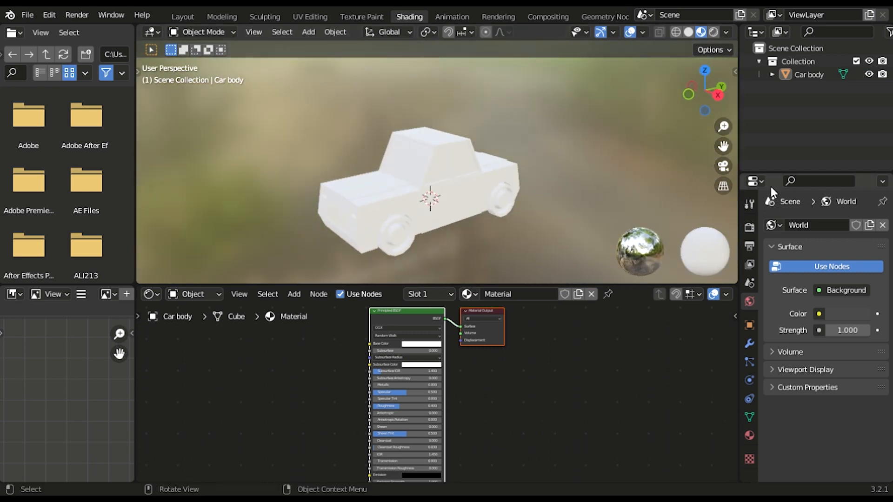
pyautogui.moveTo(724, 147); pyautogui.dragTo(727, 131)
pyautogui.click(749, 227)
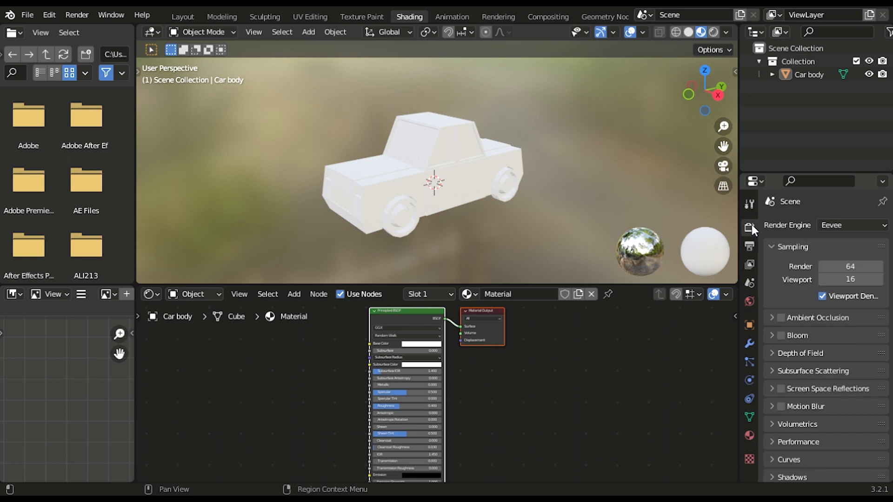
pyautogui.click(840, 222)
pyautogui.click(844, 236)
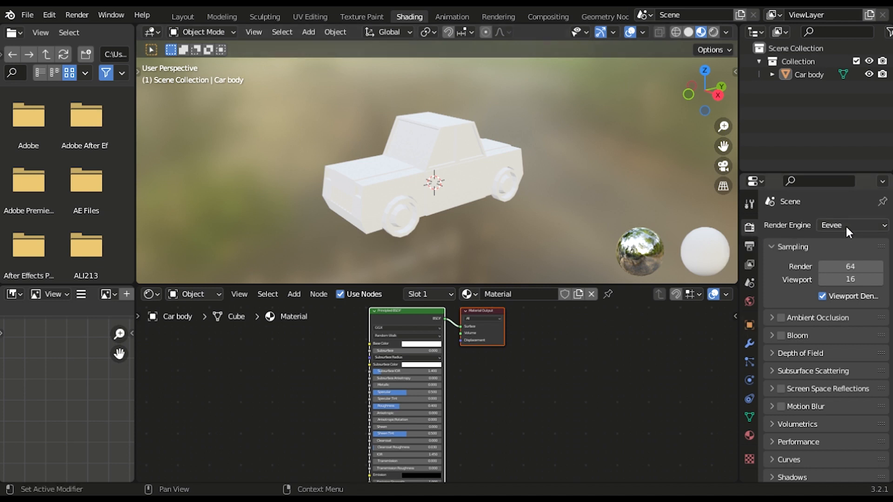
pyautogui.click(832, 225)
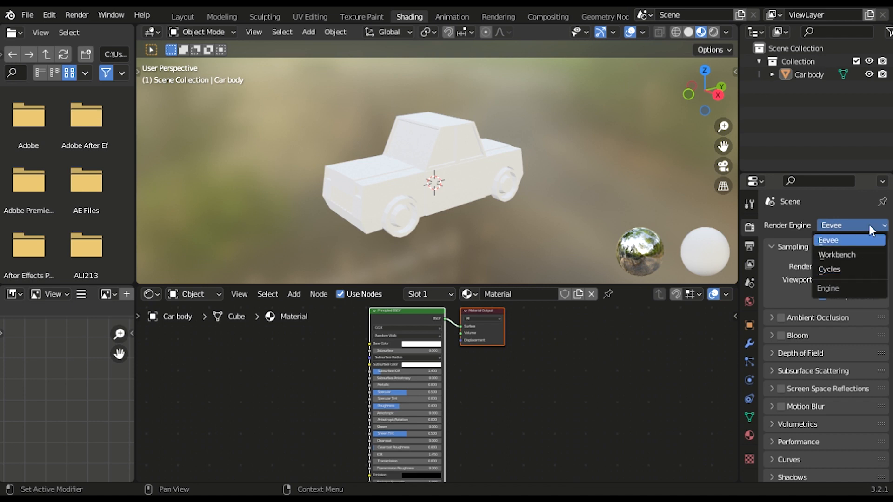
pyautogui.click(834, 228)
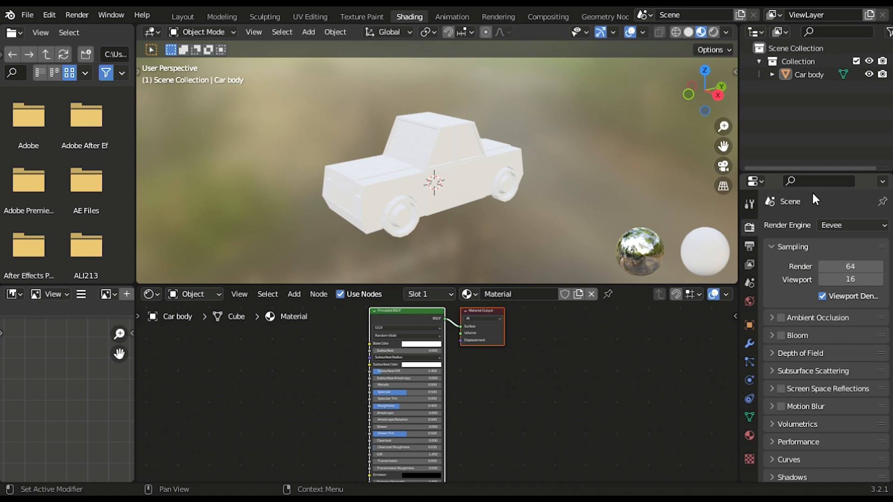
pyautogui.click(839, 224)
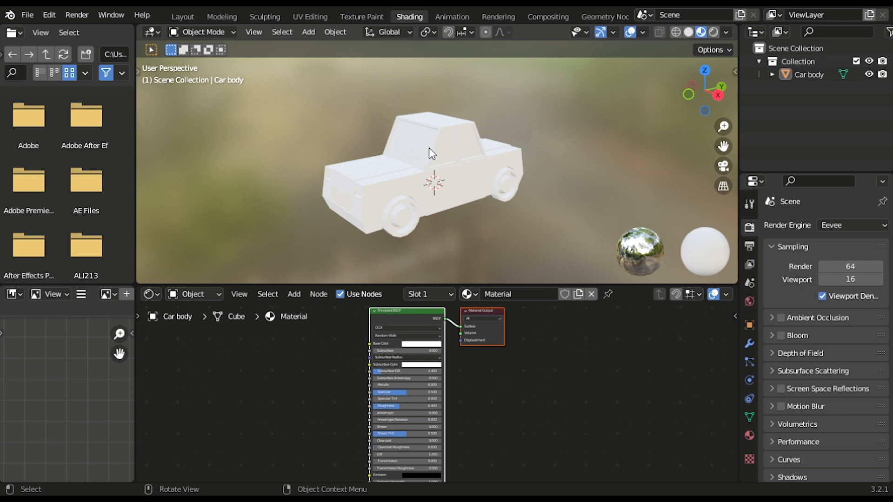
pyautogui.moveTo(429, 147); pyautogui.dragTo(456, 124, button='middle')
pyautogui.click(465, 148)
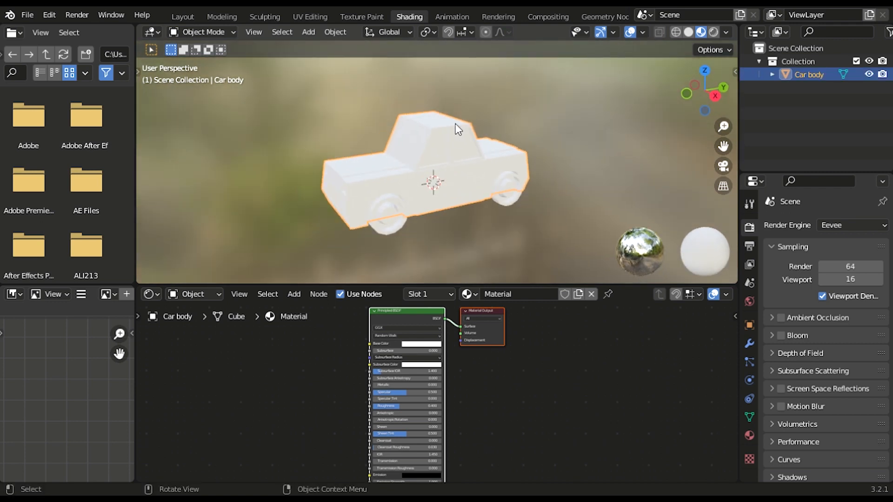
pyautogui.moveTo(582, 149); pyautogui.dragTo(601, 137, button='middle')
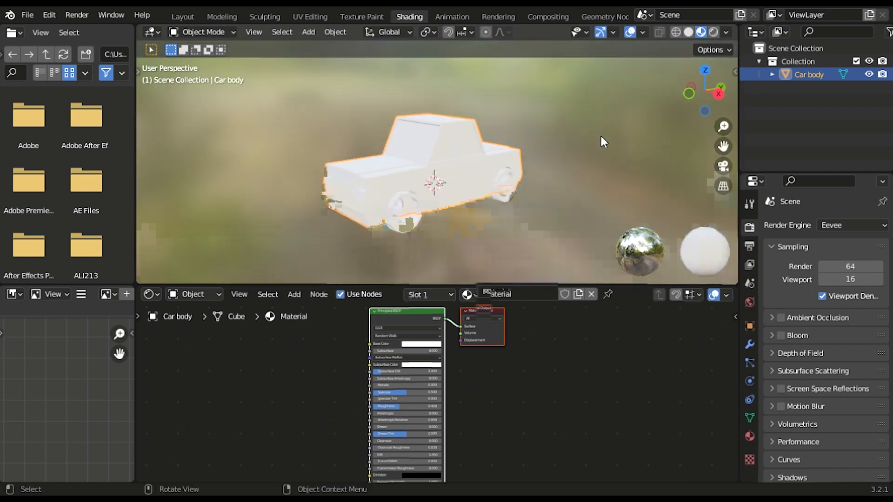
pyautogui.click(602, 133)
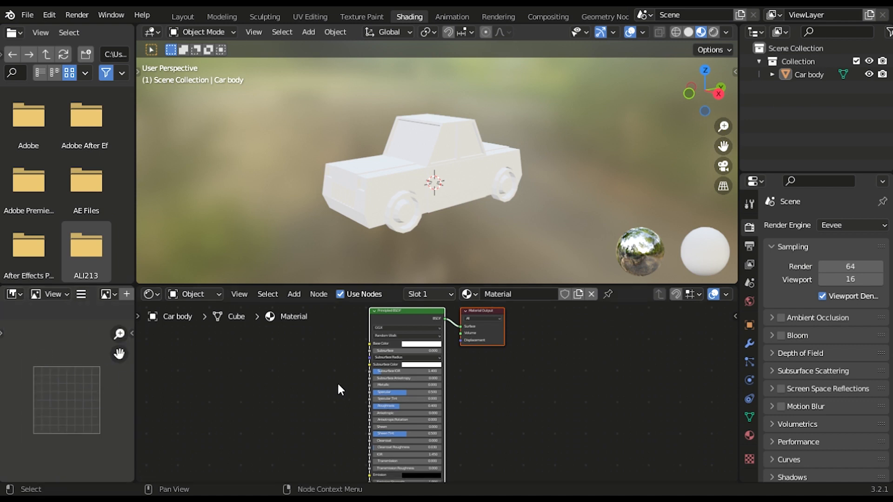
pyautogui.scroll(-2, 353, 404)
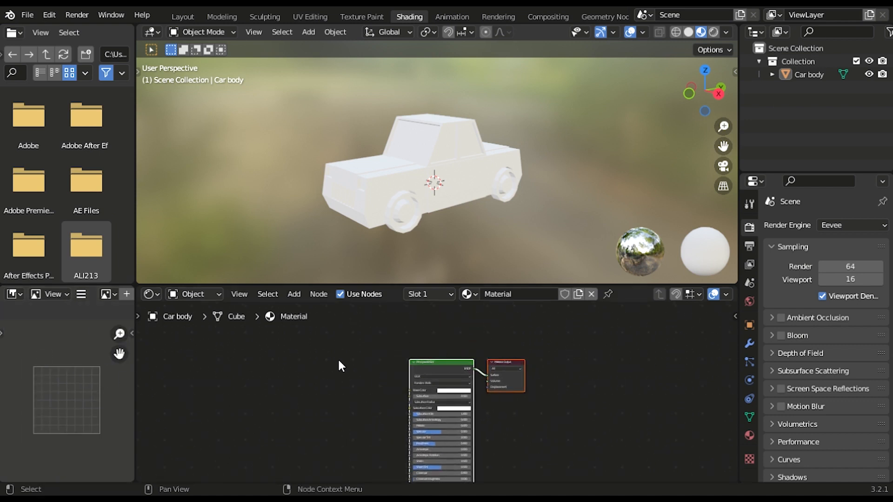
pyautogui.click(390, 374)
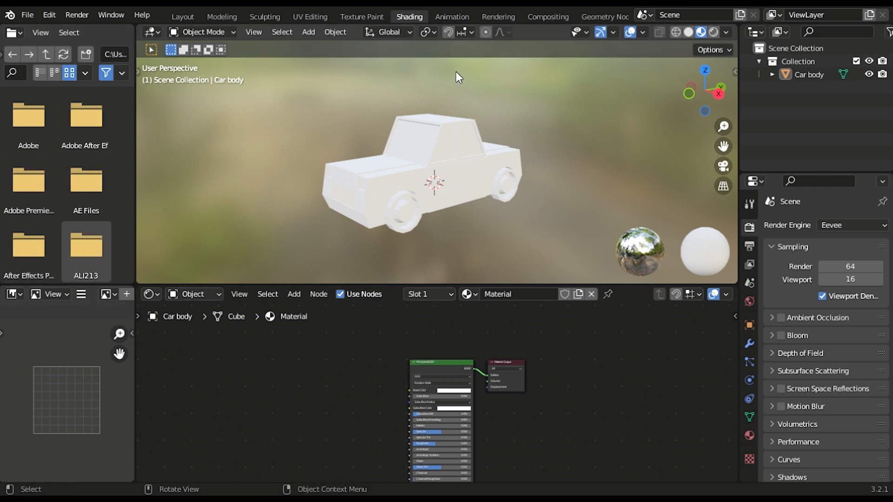
# Step: Join the 3D viewport with the file browser area so that the viewport replaces the browser
pyautogui.rightClick(142, 95)
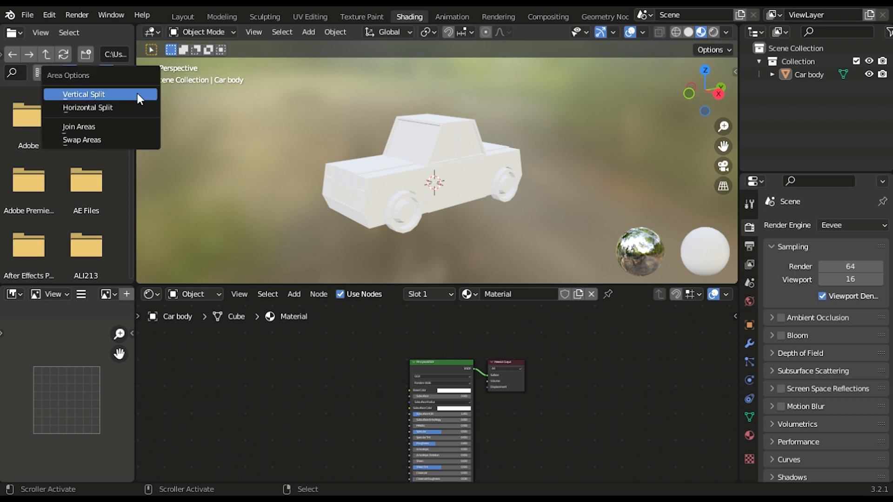
pyautogui.click(122, 126)
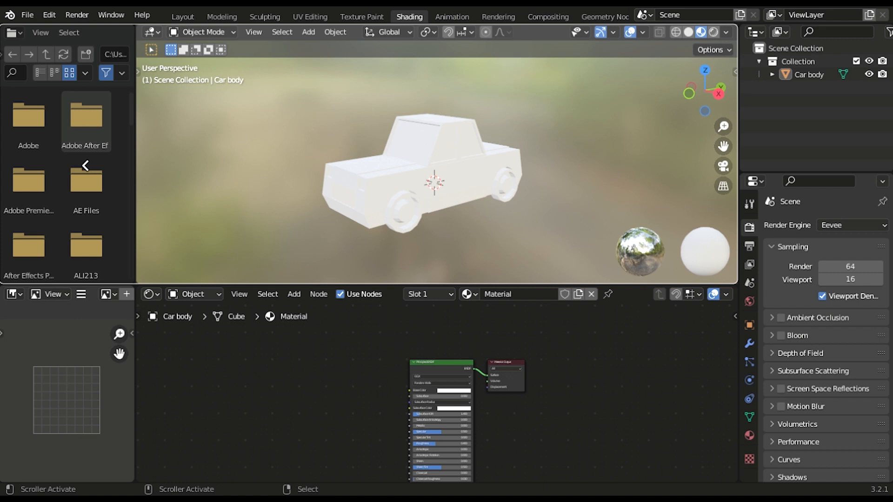
pyautogui.click(83, 161)
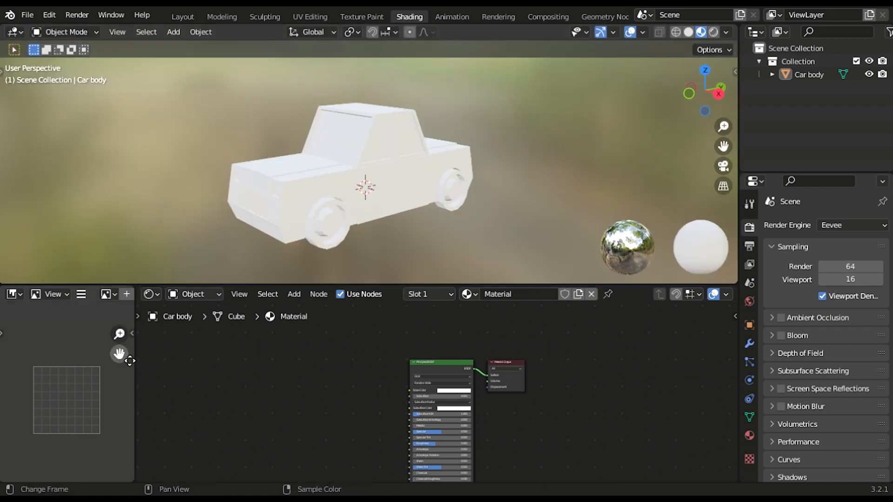
# Step: Join the shader editor over the image editor area and enlarge it upward, with the Principled BSDF node in close view
pyautogui.rightClick(144, 361)
pyautogui.click(138, 357)
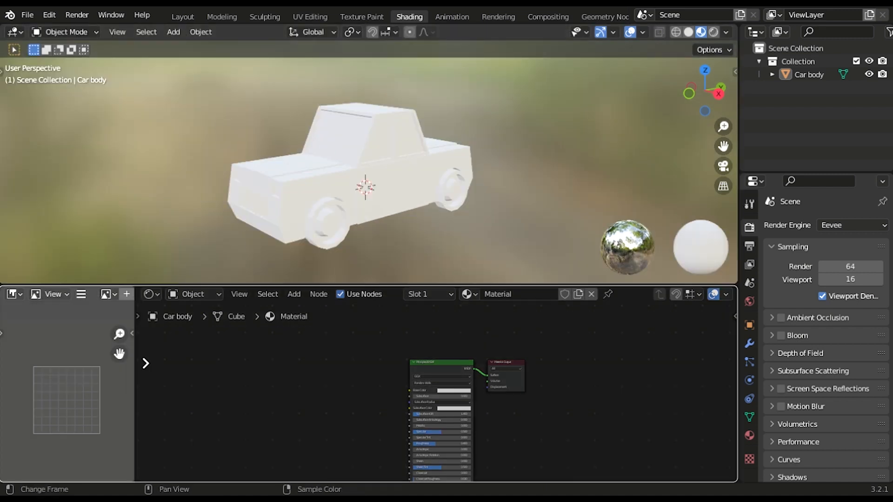
pyautogui.click(29, 363)
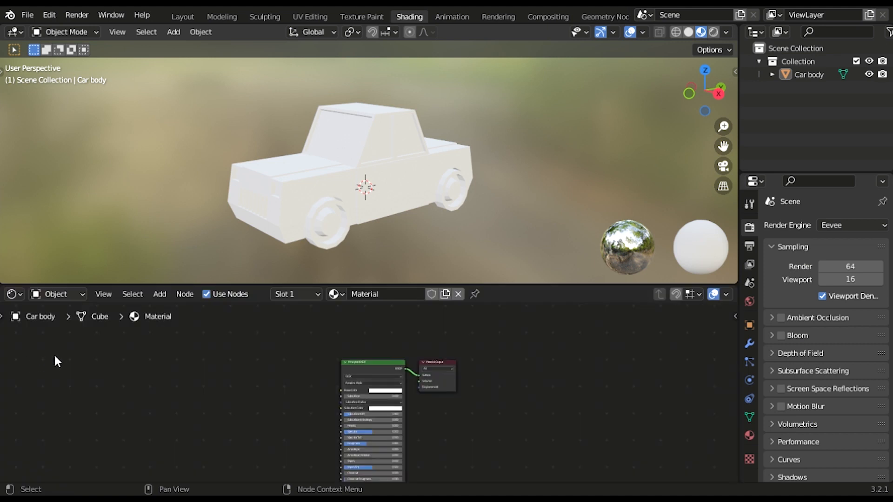
pyautogui.moveTo(416, 284); pyautogui.dragTo(411, 251)
pyautogui.scroll(4, 377, 323)
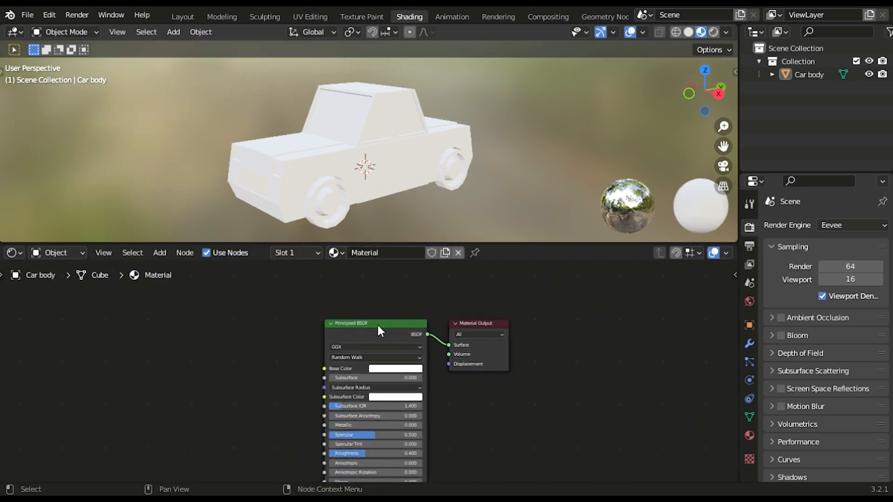
# Step: Select the car body, display its material properties and bring the Principled BSDF node's settings into view
pyautogui.click(342, 155)
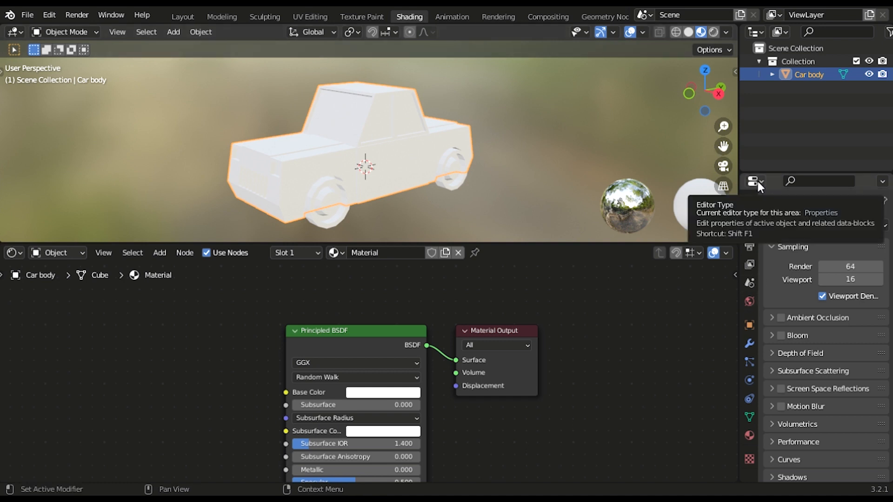
pyautogui.click(750, 435)
pyautogui.scroll(-15, 830, 387)
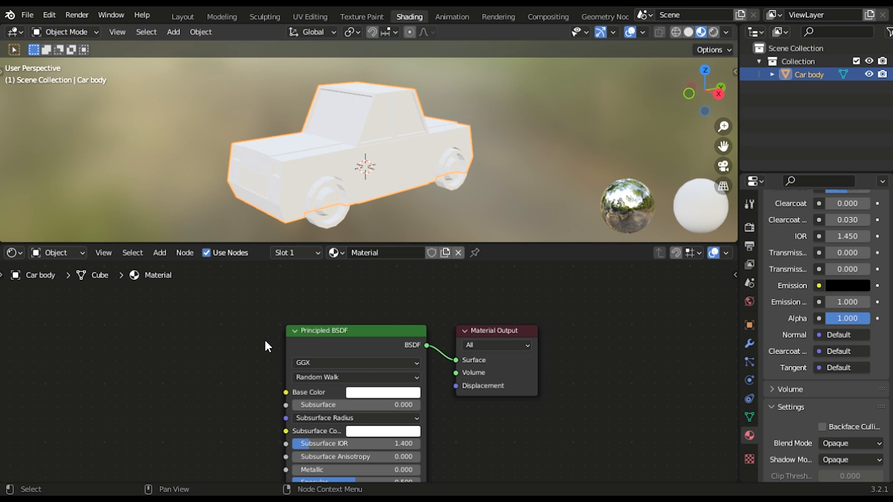
pyautogui.scroll(-2, 307, 352)
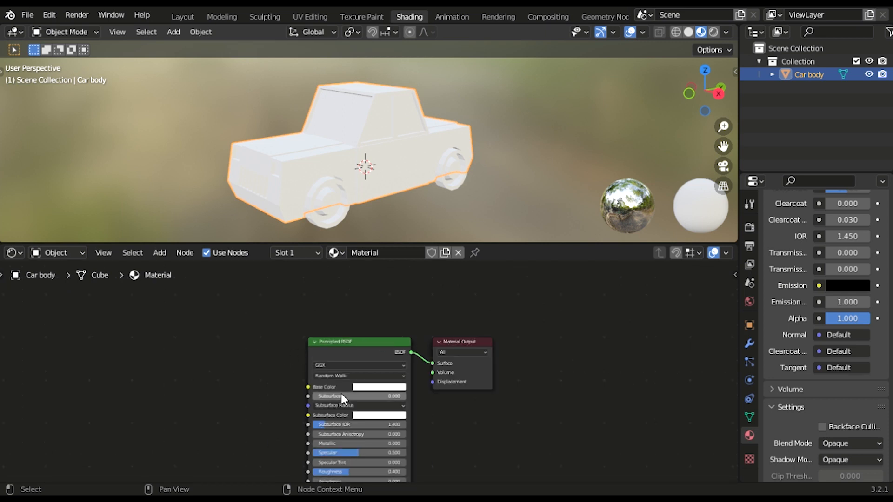
pyautogui.scroll(-3, 347, 390)
pyautogui.moveTo(352, 390); pyautogui.dragTo(387, 354, button='middle')
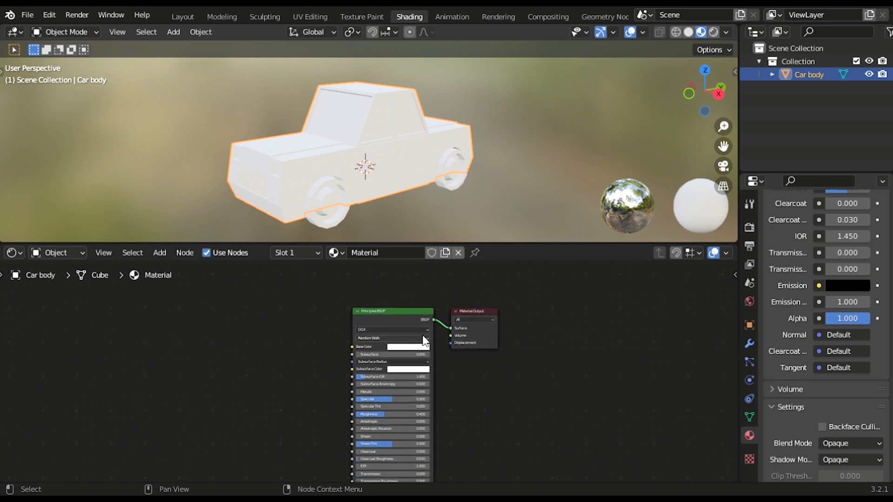
# Step: Reposition the Principled BSDF node just beside the Material Output node in the shader editor
pyautogui.scroll(2, 400, 347)
pyautogui.moveTo(421, 327); pyautogui.dragTo(361, 325)
pyautogui.click(361, 324)
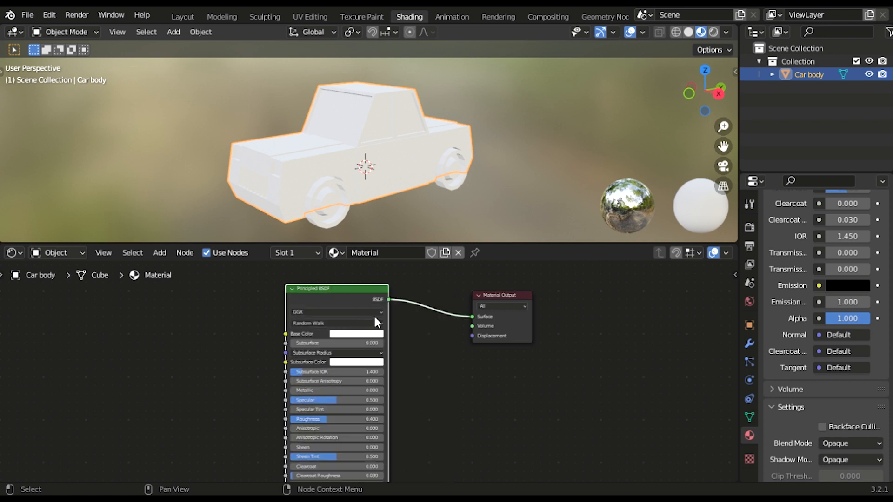
pyautogui.press('g')
pyautogui.click(391, 341)
pyautogui.scroll(-1, 413, 344)
pyautogui.press('g')
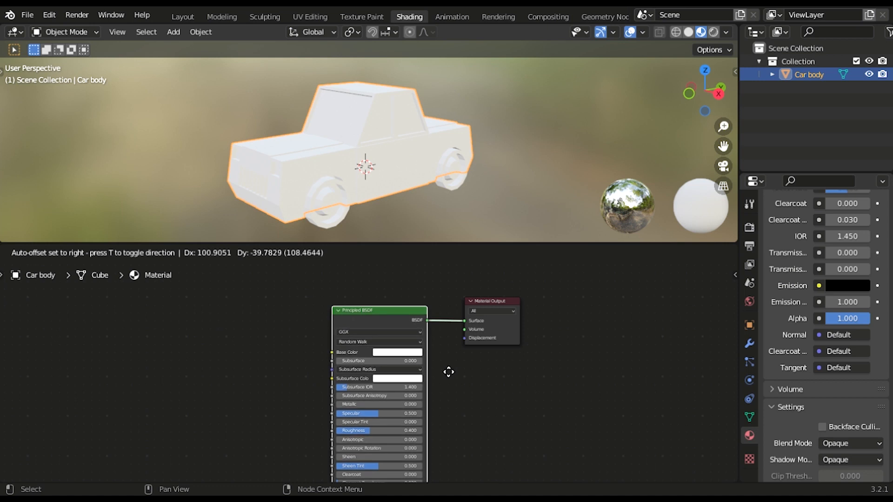
pyautogui.click(446, 371)
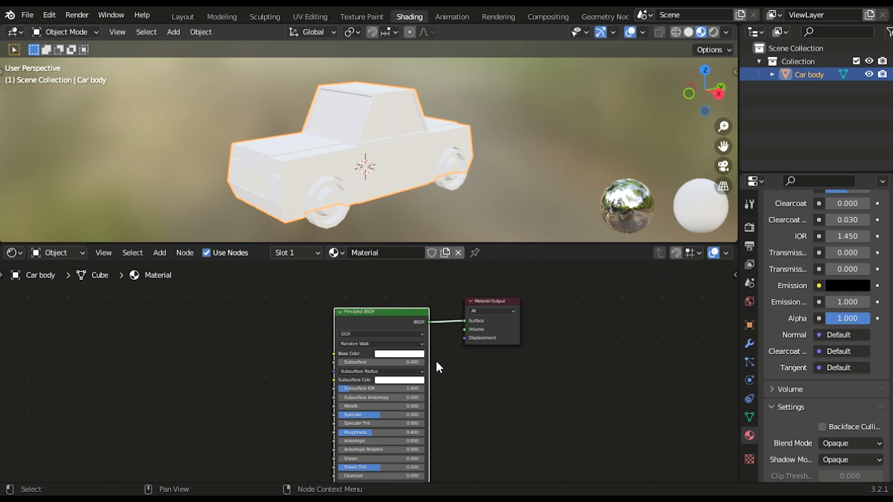
# Step: Set the Base Color of the car body's Principled BSDF node to red
pyautogui.moveTo(373, 197); pyautogui.dragTo(436, 183, button='middle')
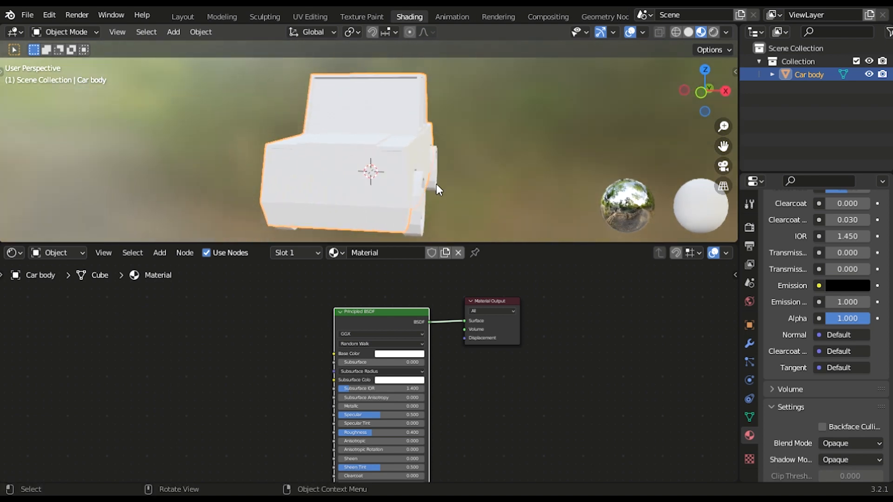
pyautogui.scroll(4, 458, 403)
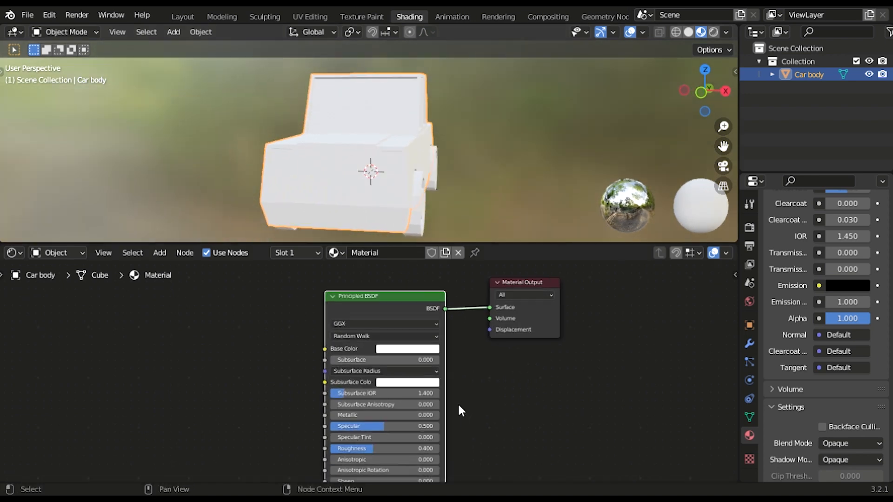
pyautogui.click(438, 342)
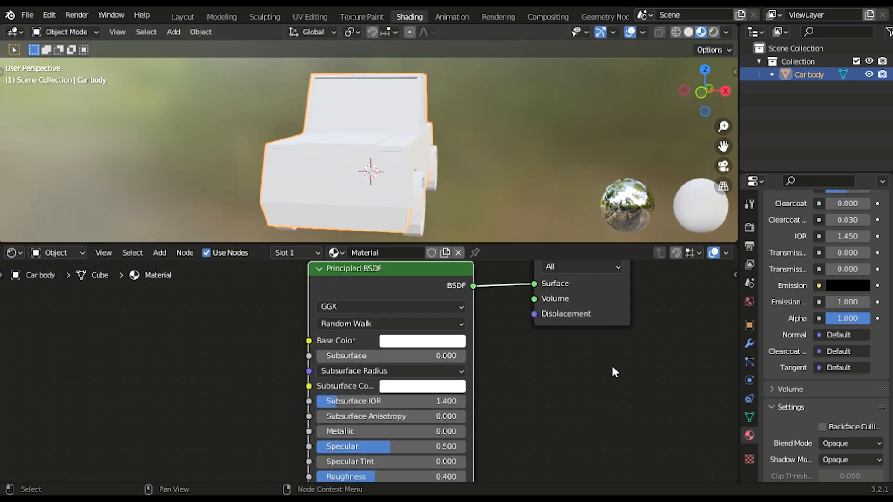
pyautogui.click(445, 343)
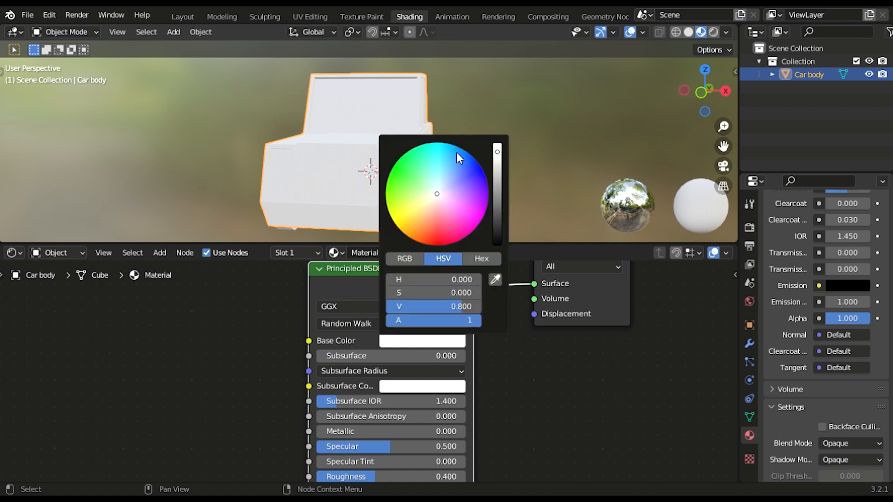
pyautogui.moveTo(445, 197); pyautogui.dragTo(438, 238)
pyautogui.moveTo(510, 121); pyautogui.dragTo(464, 125, button='middle')
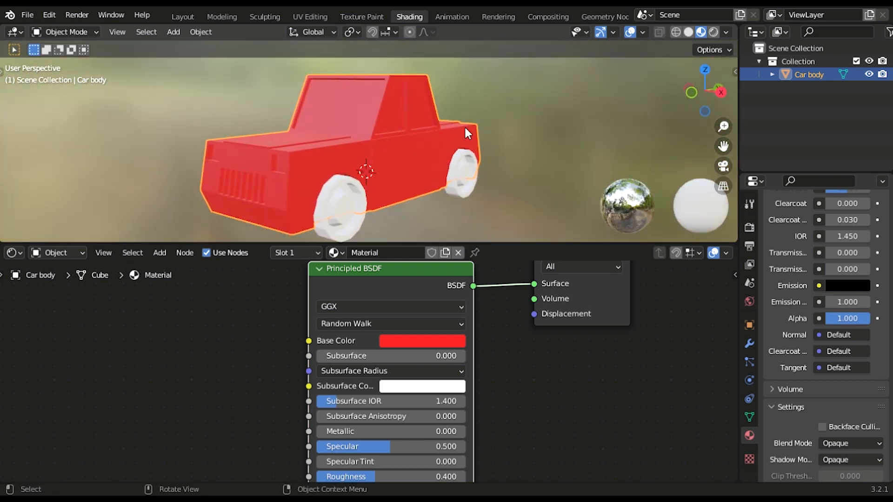
# Step: Give the red car body material a Metallic value of 0.495 and a Roughness of 0.255
pyautogui.scroll(-2, 416, 421)
pyautogui.moveTo(414, 435); pyautogui.dragTo(405, 359, button='middle')
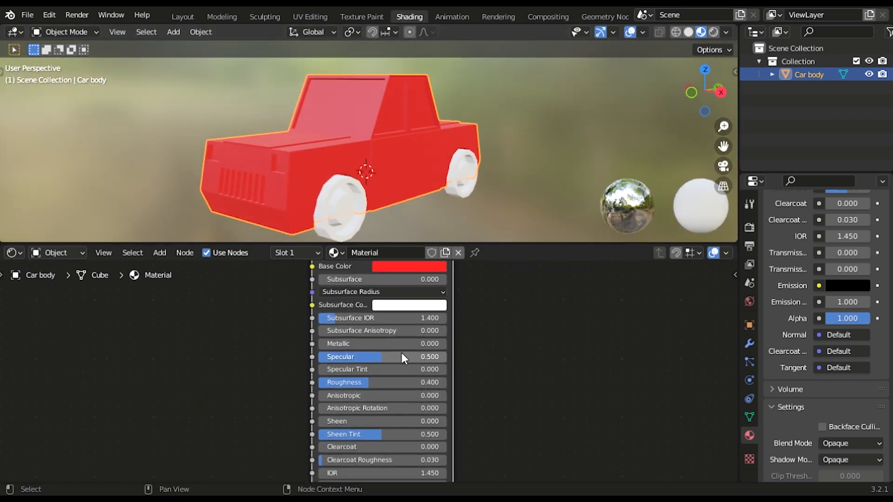
pyautogui.moveTo(365, 388); pyautogui.dragTo(343, 388)
pyautogui.moveTo(345, 343); pyautogui.dragTo(408, 343)
pyautogui.scroll(4, 365, 220)
pyautogui.moveTo(366, 222)
pyautogui.mouseDown(button='middle')
pyautogui.moveTo(446, 203)
pyautogui.moveTo(479, 215)
pyautogui.moveTo(313, 222)
pyautogui.moveTo(379, 221)
pyautogui.mouseUp(button='middle')
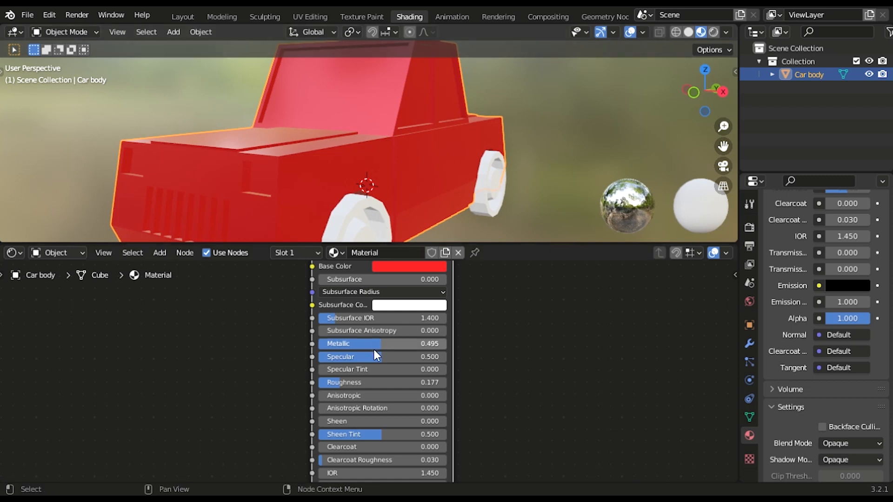
pyautogui.moveTo(344, 382); pyautogui.dragTo(351, 387)
pyautogui.scroll(-3, 372, 235)
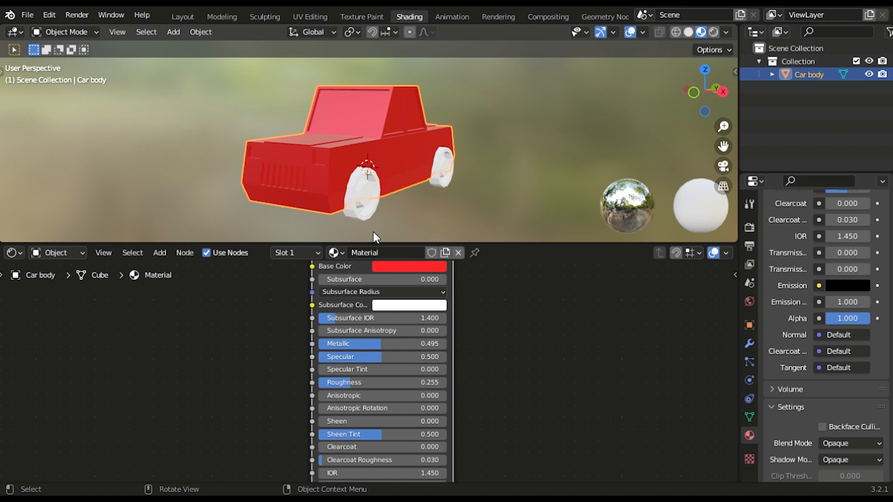
# Step: Rename the red material as Body
pyautogui.scroll(-3, 395, 333)
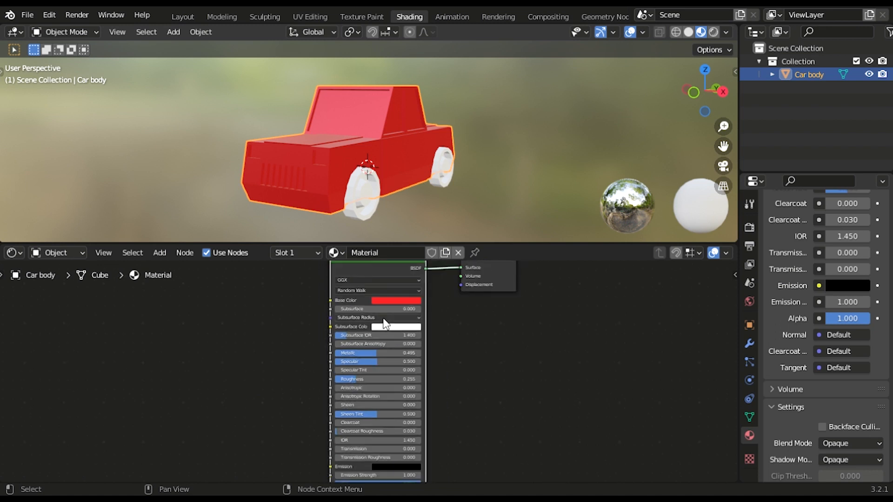
pyautogui.click(391, 257)
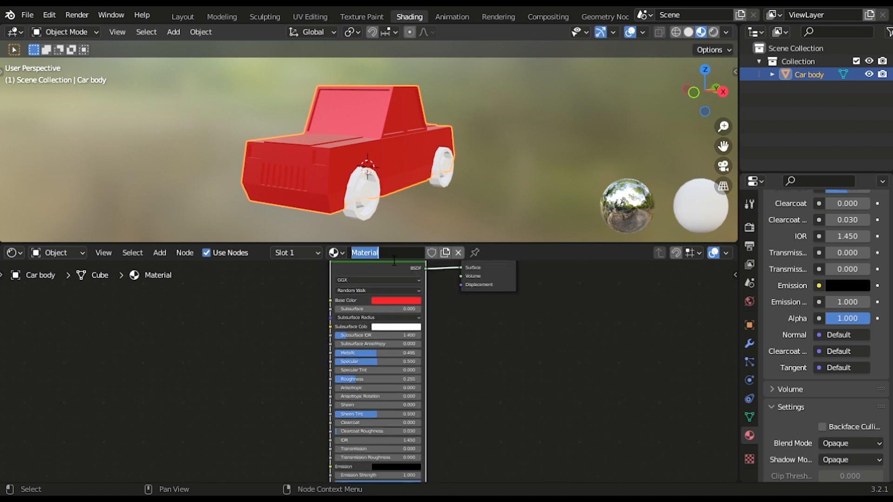
pyautogui.write('BOdy')
pyautogui.press('Left')
pyautogui.press('Left')
pyautogui.press('BackSpace')
pyautogui.write('o')
pyautogui.press('Return')
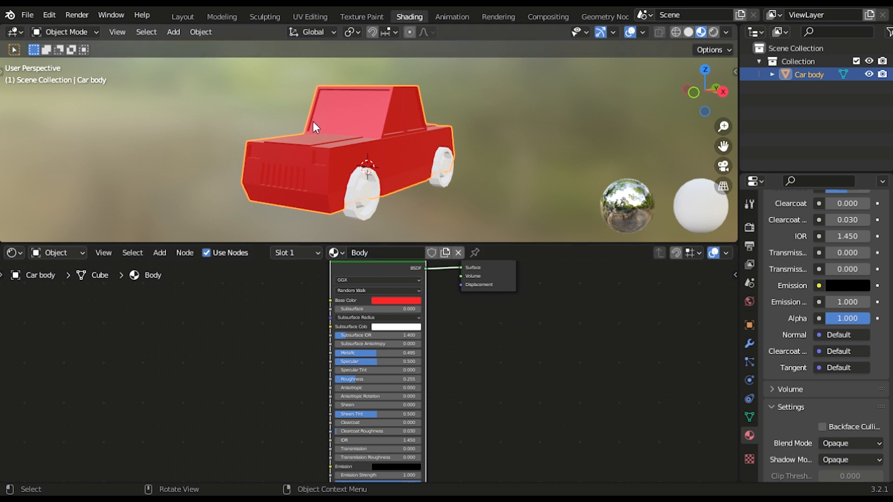
# Step: Enter Edit Mode on the car body and select the whole row of windshield faces
pyautogui.press('Tab')
pyautogui.scroll(3, 325, 120)
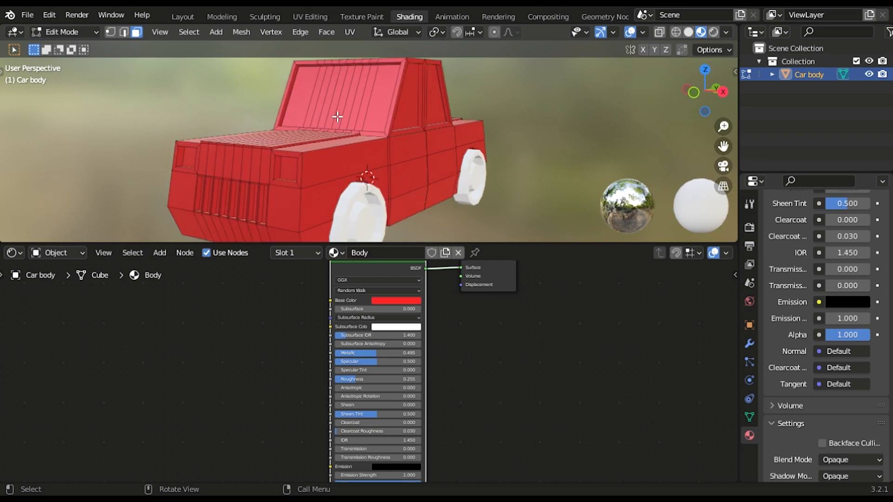
pyautogui.moveTo(328, 116); pyautogui.dragTo(396, 122, button='middle')
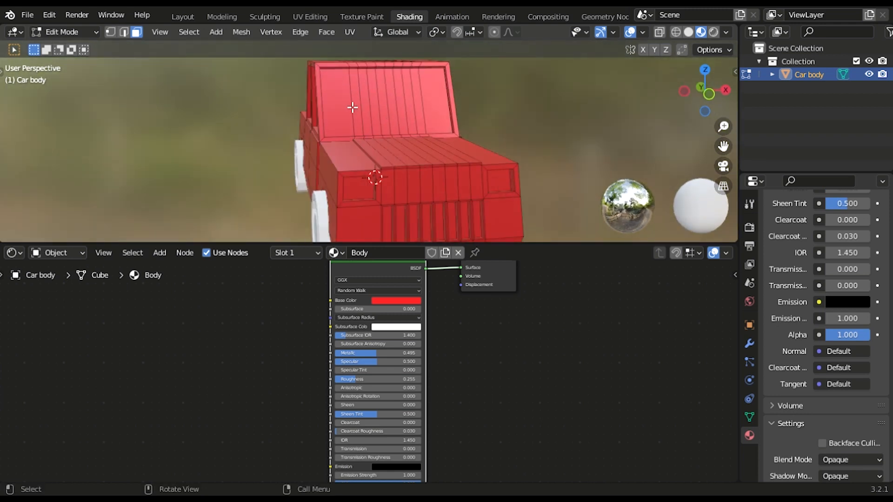
pyautogui.click(344, 105)
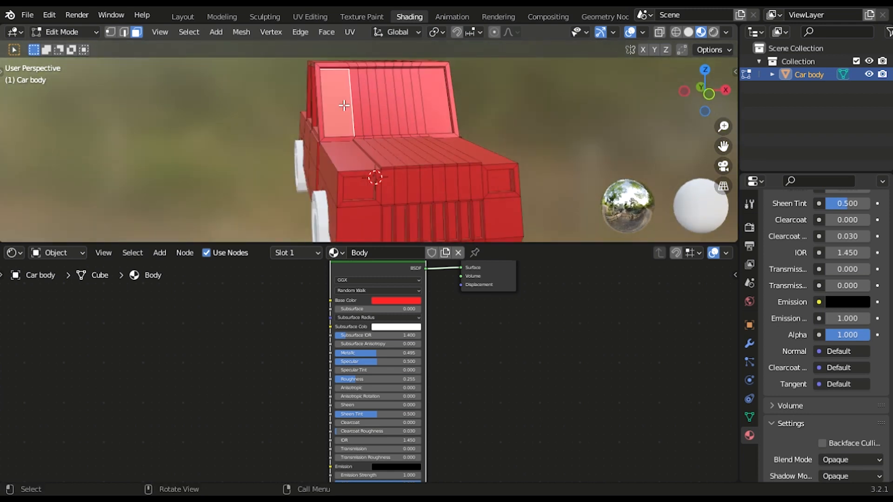
pyautogui.keyDown('ctrl'); pyautogui.click(449, 97); pyautogui.keyUp('ctrl')
pyautogui.moveTo(497, 119)
pyautogui.mouseDown(button='middle')
pyautogui.moveTo(576, 112)
pyautogui.moveTo(508, 109)
pyautogui.mouseUp(button='middle')
pyautogui.click(459, 112)
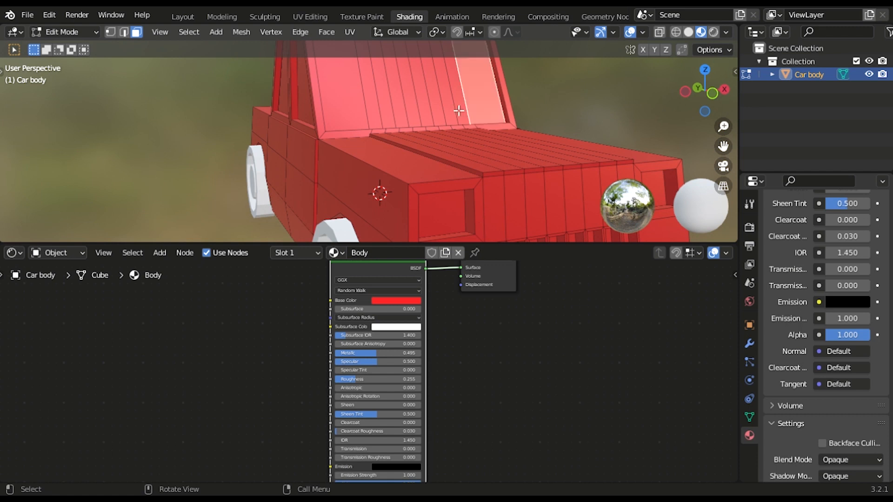
pyautogui.keyDown('ctrl'); pyautogui.click(356, 116); pyautogui.keyUp('ctrl')
# Step: Add the side windows on both sides and all rear window faces to the selection
pyautogui.scroll(-3, 349, 117)
pyautogui.keyDown('shift'); pyautogui.click(359, 123); pyautogui.keyUp('shift')
pyautogui.moveTo(312, 120); pyautogui.dragTo(474, 127, button='middle')
pyautogui.keyDown('shift'); pyautogui.click(331, 116); pyautogui.keyUp('shift')
pyautogui.keyDown('ctrl'); pyautogui.click(389, 116); pyautogui.keyUp('ctrl')
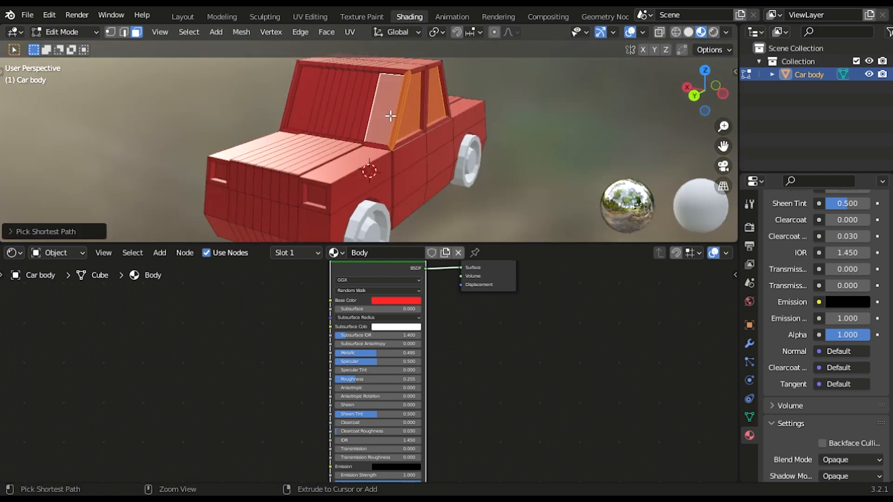
pyautogui.hotkey('ctrl', 'z')
pyautogui.keyDown('shift'); pyautogui.click(371, 118); pyautogui.keyUp('shift')
pyautogui.keyDown('ctrl'); pyautogui.click(318, 120); pyautogui.keyUp('ctrl')
pyautogui.moveTo(297, 119); pyautogui.dragTo(374, 124, button='middle')
pyautogui.keyDown('shift'); pyautogui.click(350, 123); pyautogui.keyUp('shift')
pyautogui.keyDown('shift'); pyautogui.click(305, 121); pyautogui.keyUp('shift')
pyautogui.moveTo(449, 152); pyautogui.dragTo(363, 150, button='middle')
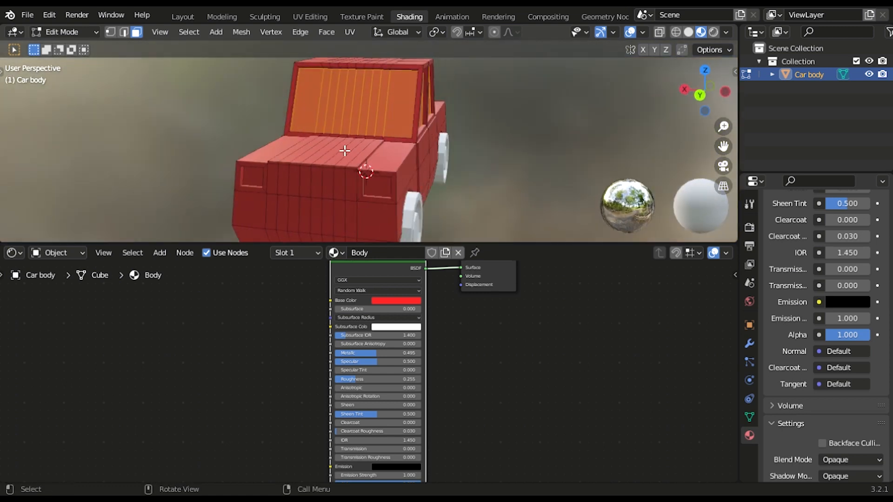
# Step: Add a second material slot with a new material and assign it to the selected window faces
pyautogui.click(301, 257)
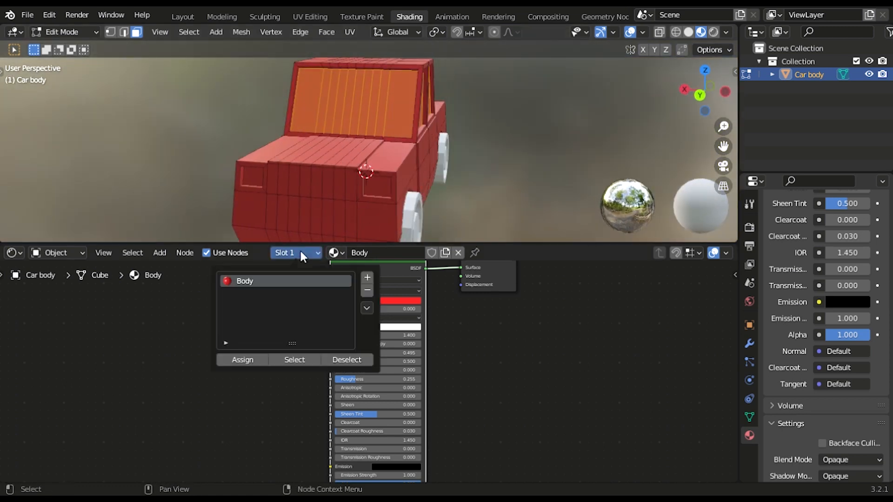
pyautogui.click(368, 278)
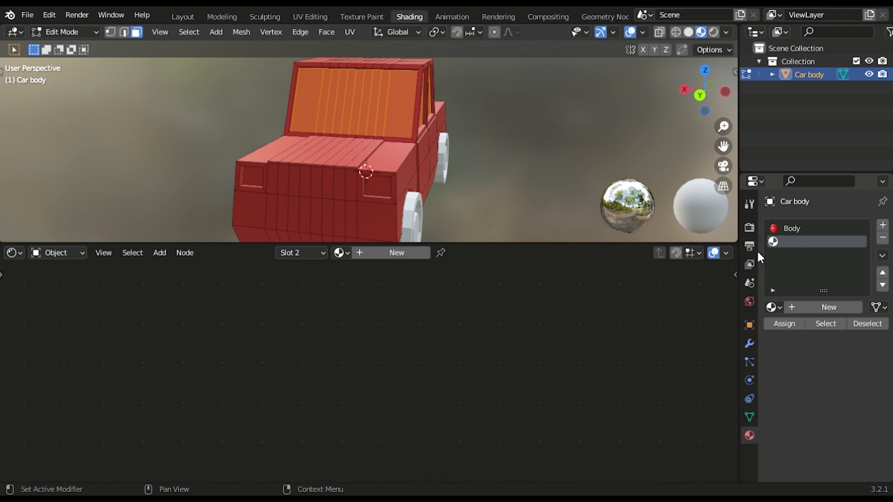
pyautogui.click(389, 252)
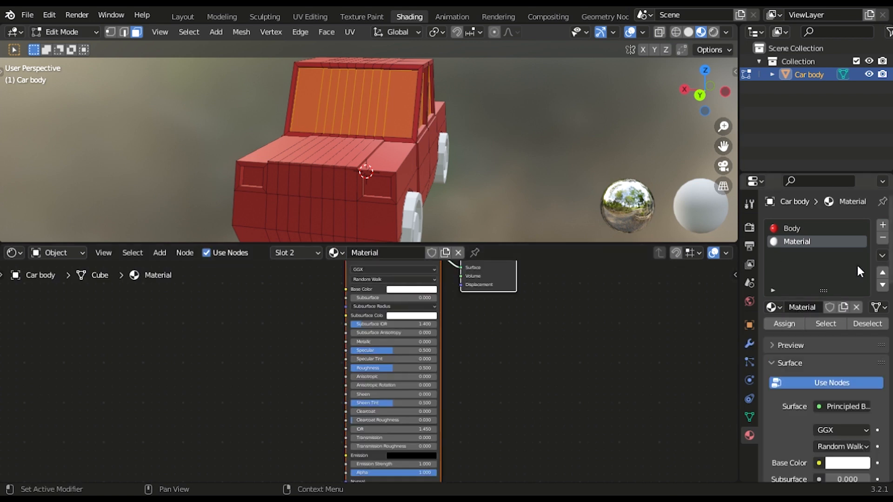
pyautogui.click(293, 253)
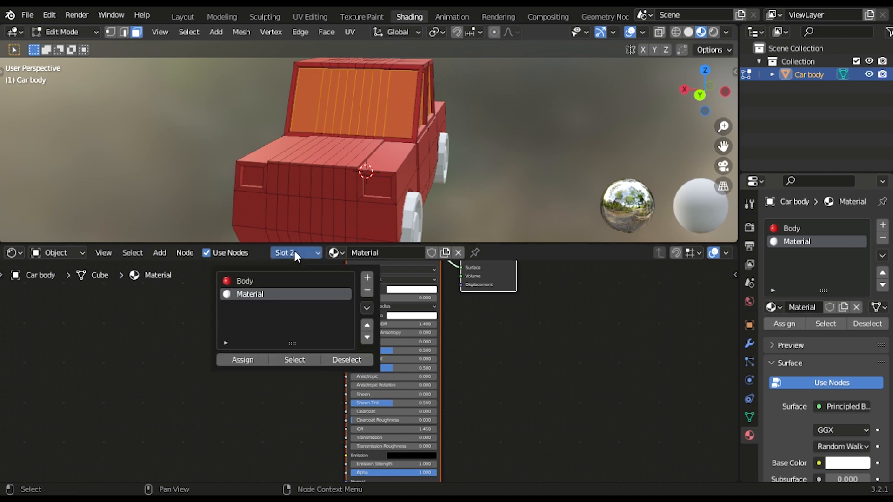
pyautogui.click(252, 360)
pyautogui.click(533, 139)
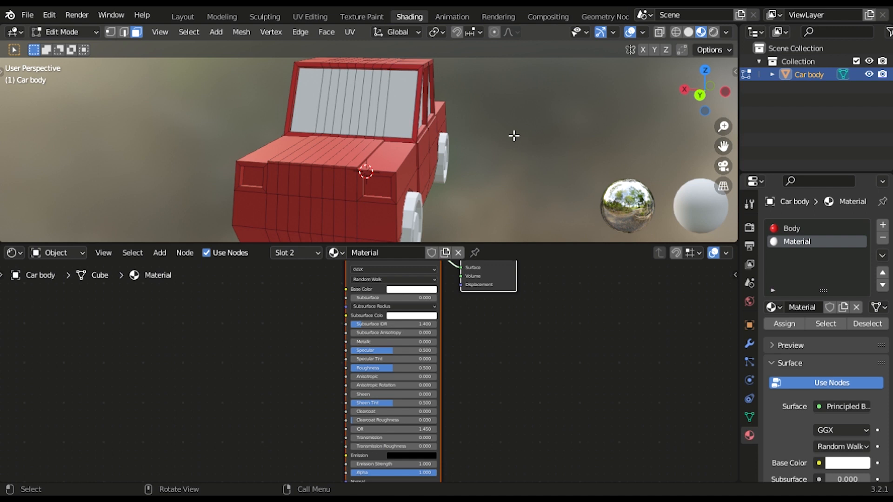
# Step: Make the window material mirror-like with Roughness 0.000 and Metallic 1.000
pyautogui.scroll(-1, 460, 377)
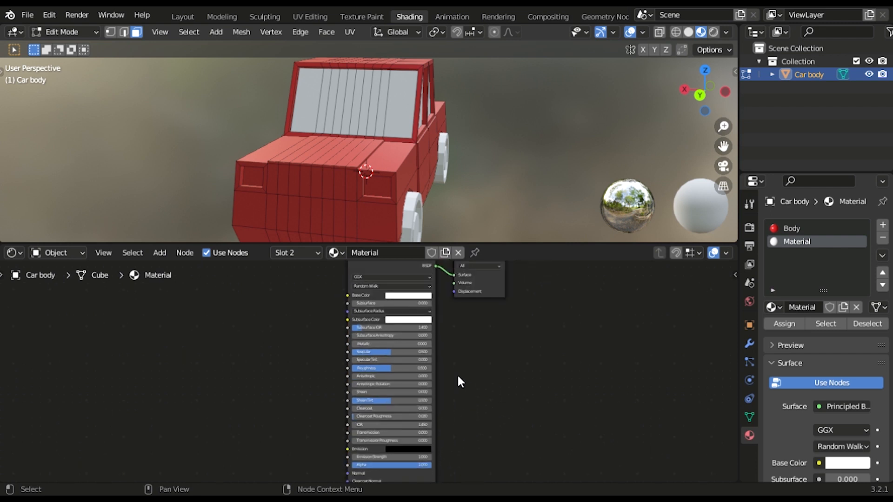
pyautogui.scroll(4, 381, 395)
pyautogui.moveTo(354, 373); pyautogui.dragTo(279, 373)
pyautogui.moveTo(335, 328); pyautogui.dragTo(461, 327)
pyautogui.moveTo(427, 136); pyautogui.dragTo(578, 140, button='middle')
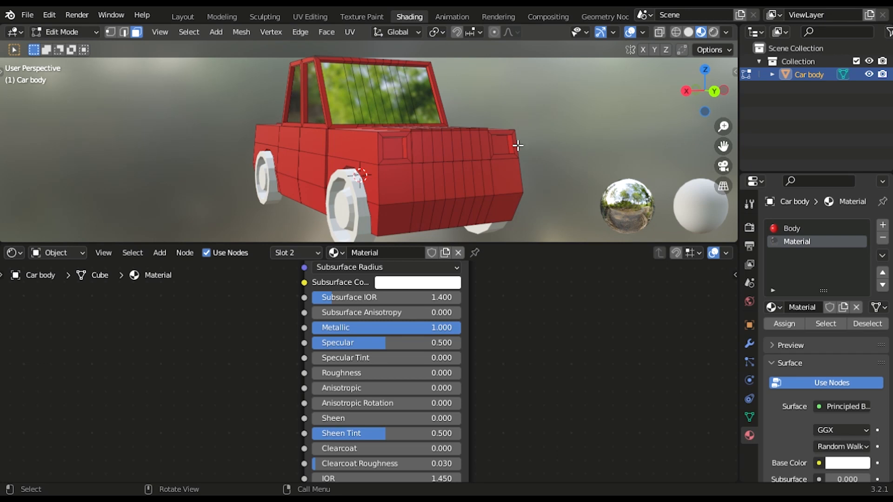
# Step: Select both recessed headlight faces on the grille end of the car
pyautogui.click(394, 155)
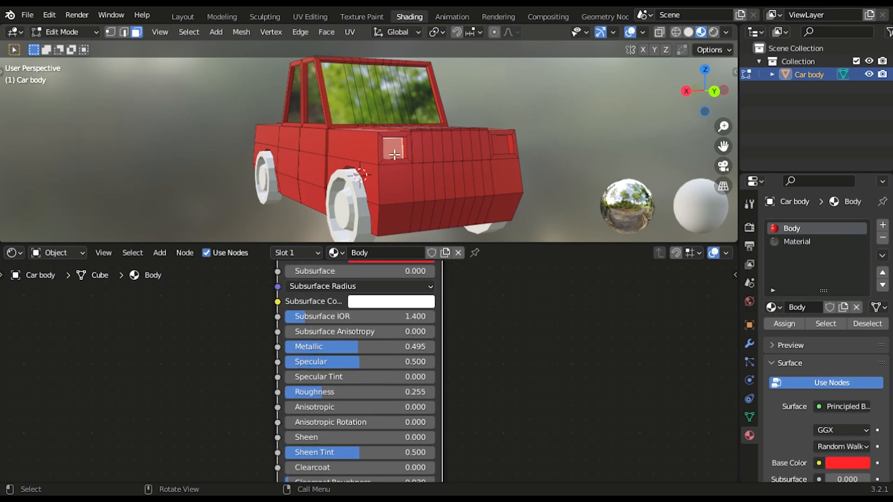
pyautogui.keyDown('shift'); pyautogui.click(500, 144); pyautogui.keyUp('shift')
pyautogui.moveTo(483, 181); pyautogui.dragTo(671, 148, button='middle')
pyautogui.moveTo(381, 175); pyautogui.dragTo(403, 182, button='middle')
pyautogui.click(416, 176)
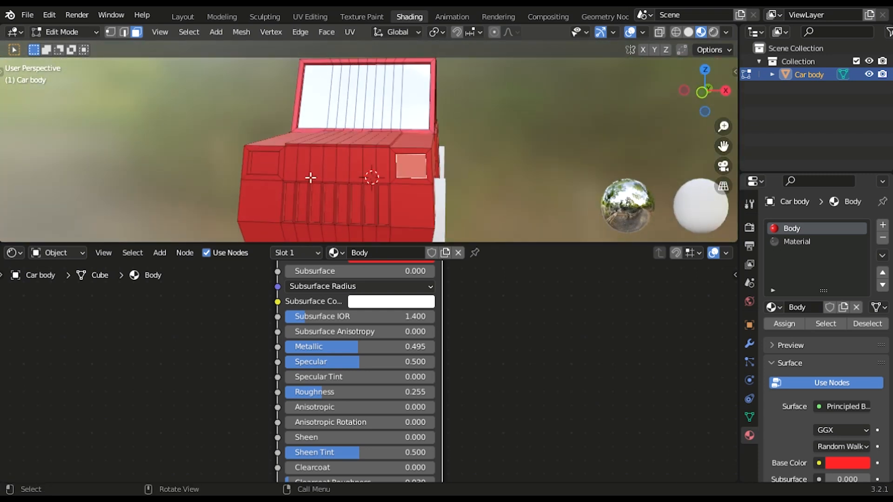
pyautogui.keyDown('shift'); pyautogui.click(266, 168); pyautogui.keyUp('shift')
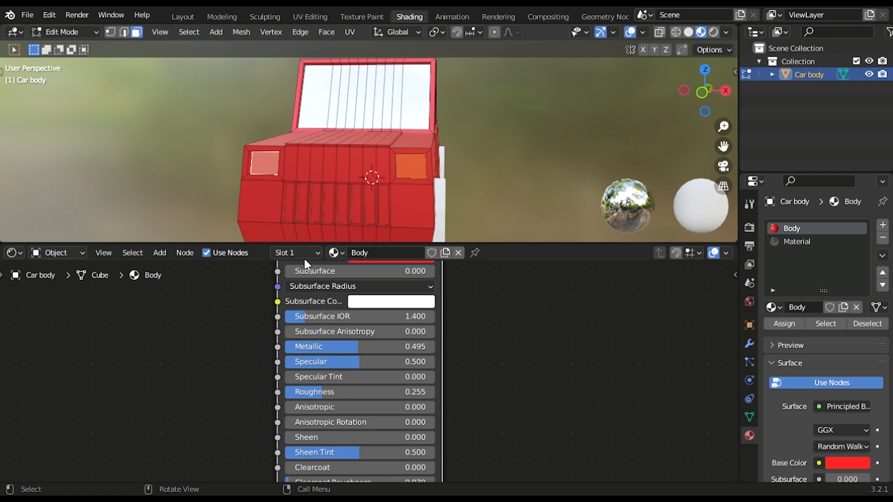
# Step: Add a third material slot with a new material and delete its Principled BSDF node
pyautogui.click(883, 226)
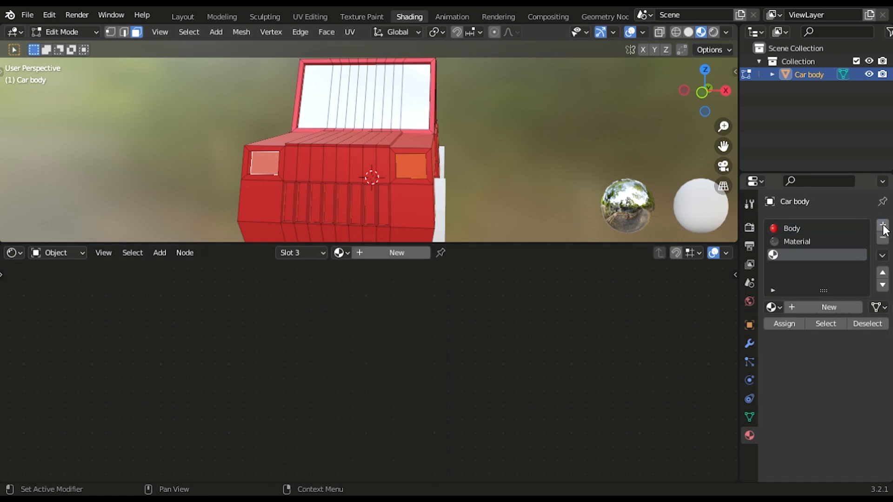
pyautogui.click(851, 308)
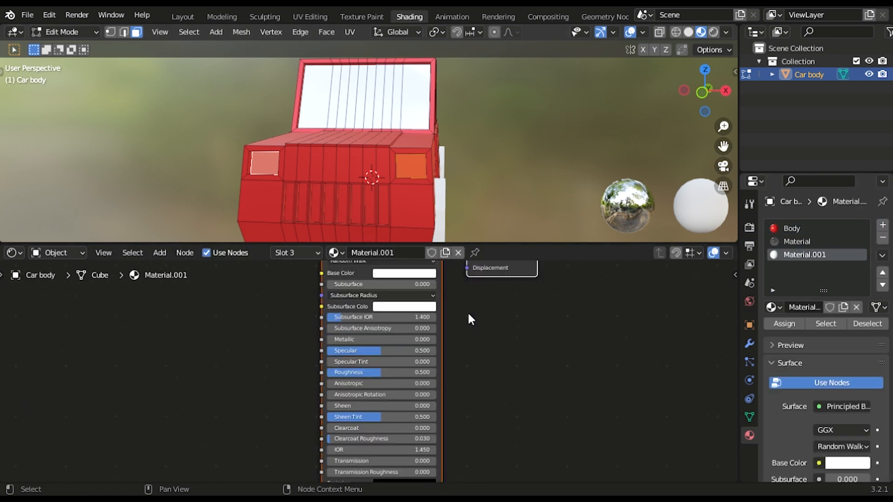
pyautogui.moveTo(467, 311); pyautogui.dragTo(478, 398, button='middle')
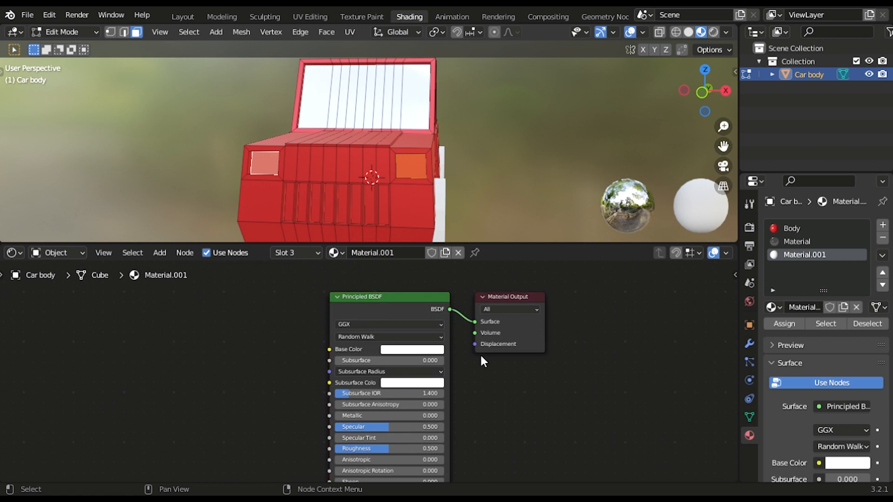
pyautogui.click(408, 305)
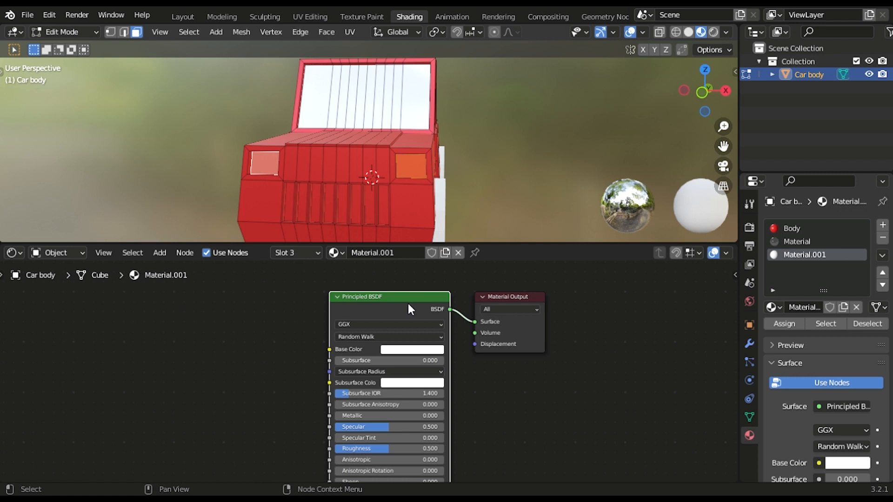
pyautogui.press('x')
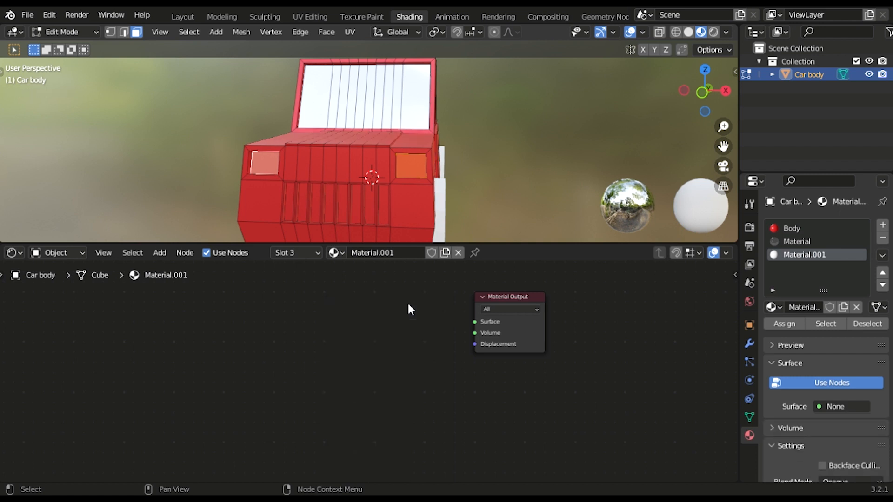
# Step: Add an Emission shader node and connect its output to the Surface input of the Material Output
pyautogui.hotkey('shift', 'a')
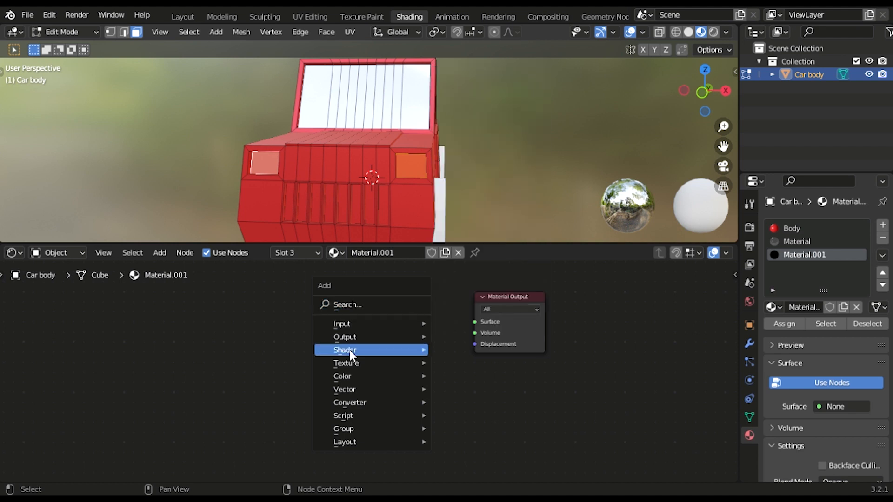
pyautogui.moveTo(350, 350)
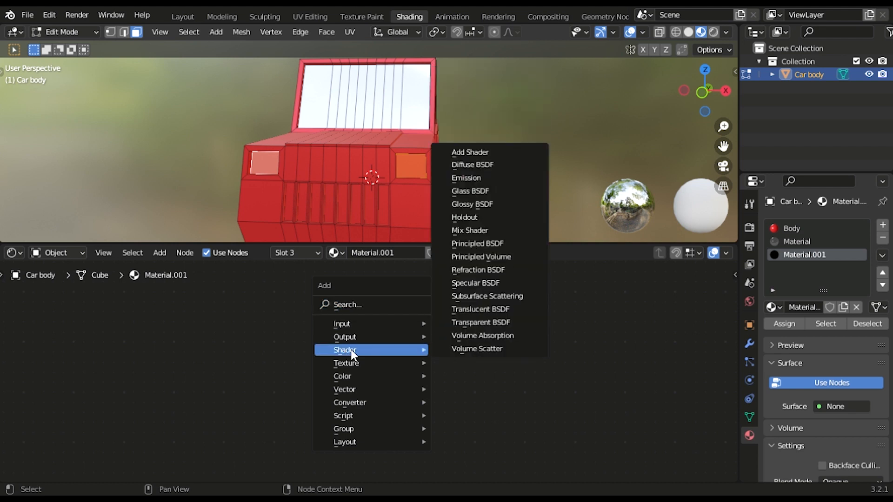
pyautogui.click(471, 178)
pyautogui.click(330, 328)
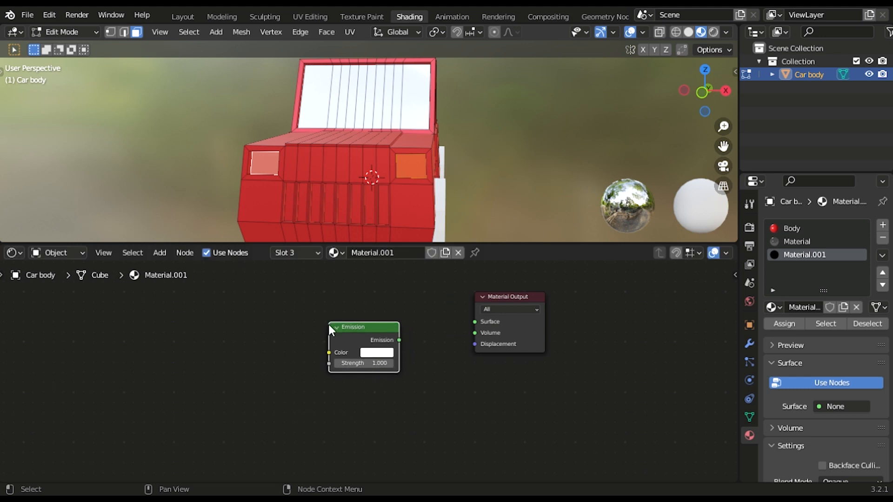
pyautogui.moveTo(397, 339); pyautogui.dragTo(430, 354)
pyautogui.scroll(4, 398, 371)
pyautogui.moveTo(408, 374); pyautogui.dragTo(365, 419, button='middle')
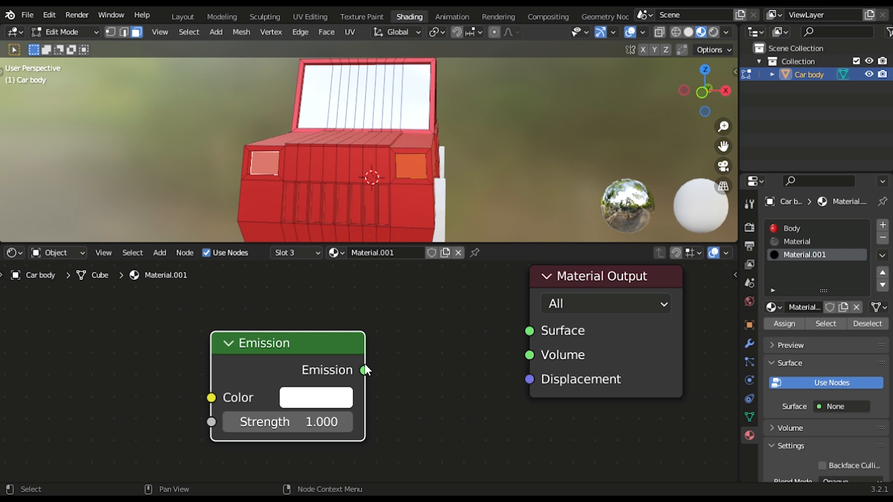
pyautogui.moveTo(364, 370)
pyautogui.mouseDown()
pyautogui.moveTo(404, 371)
pyautogui.moveTo(436, 415)
pyautogui.moveTo(408, 405)
pyautogui.moveTo(417, 424)
pyautogui.moveTo(437, 393)
pyautogui.moveTo(523, 330)
pyautogui.mouseUp()
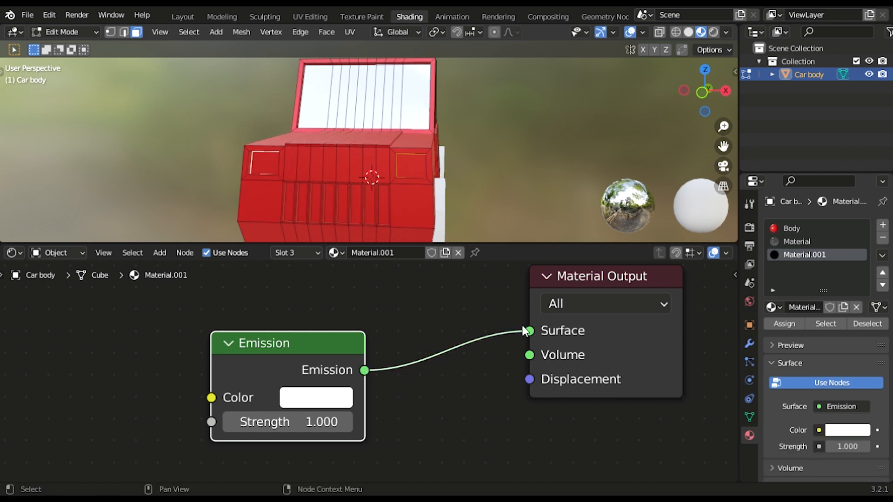
# Step: Assign the emission material to the selected headlight faces and return to Object Mode
pyautogui.click(781, 324)
pyautogui.moveTo(520, 199); pyautogui.dragTo(442, 180, button='middle')
pyautogui.press('Tab')
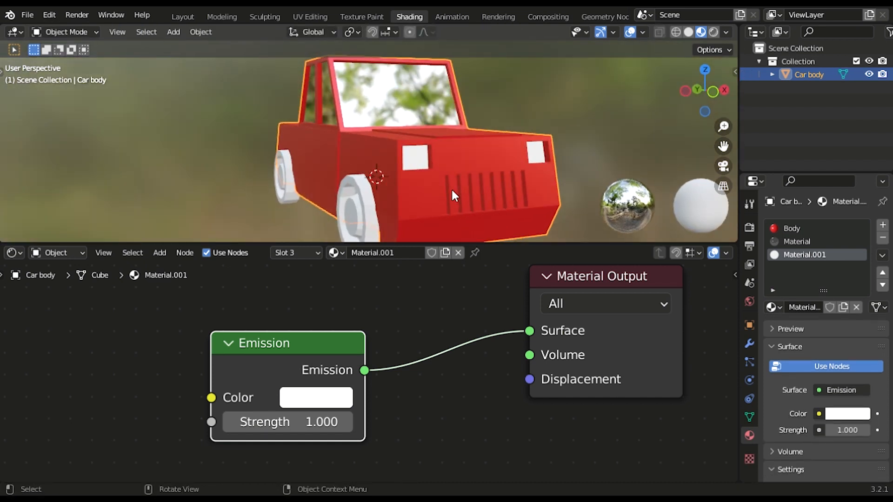
# Step: Set the Strength of the headlight Emission node to 6.000
pyautogui.moveTo(289, 422); pyautogui.dragTo(326, 422)
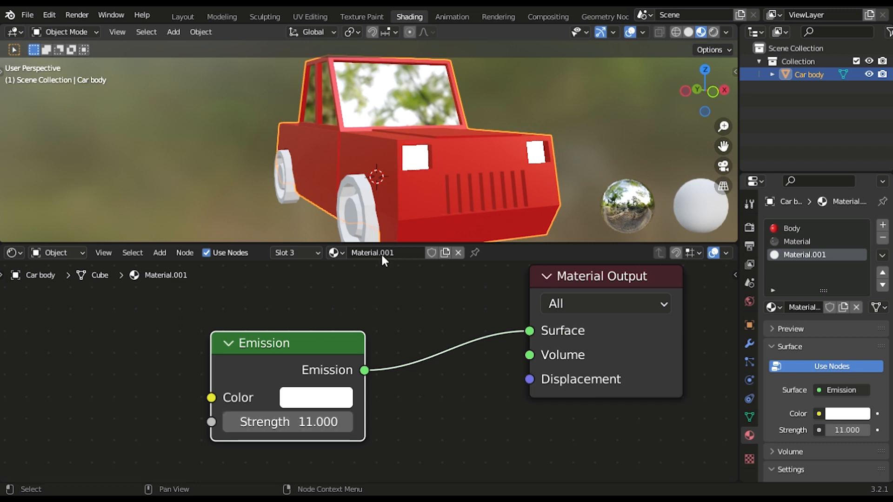
pyautogui.scroll(2, 409, 194)
pyautogui.moveTo(437, 191); pyautogui.dragTo(437, 176, button='middle')
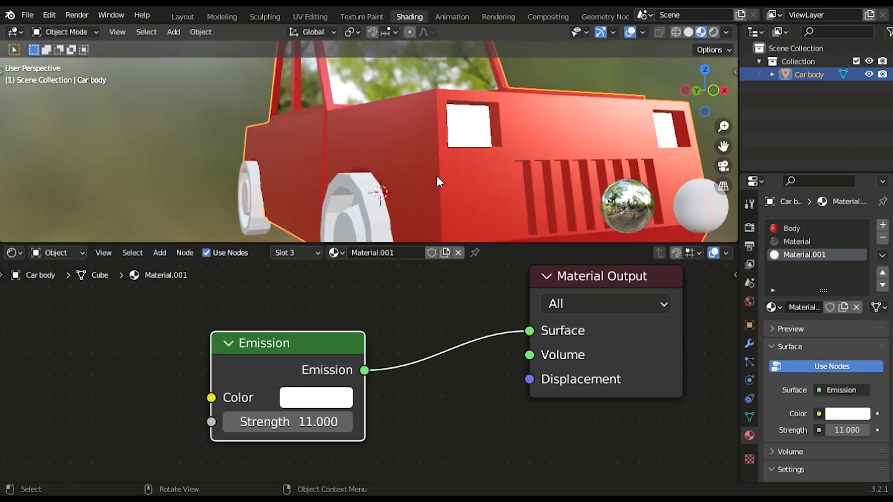
pyautogui.moveTo(298, 422); pyautogui.dragTo(344, 421)
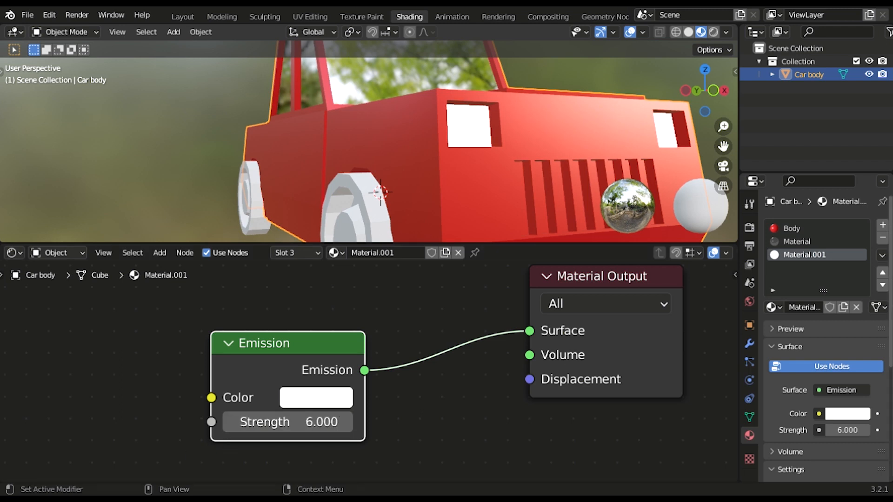
# Step: Enable Bloom in the Eevee render settings and set the headlight Emission Strength to 19.400
pyautogui.click(754, 225)
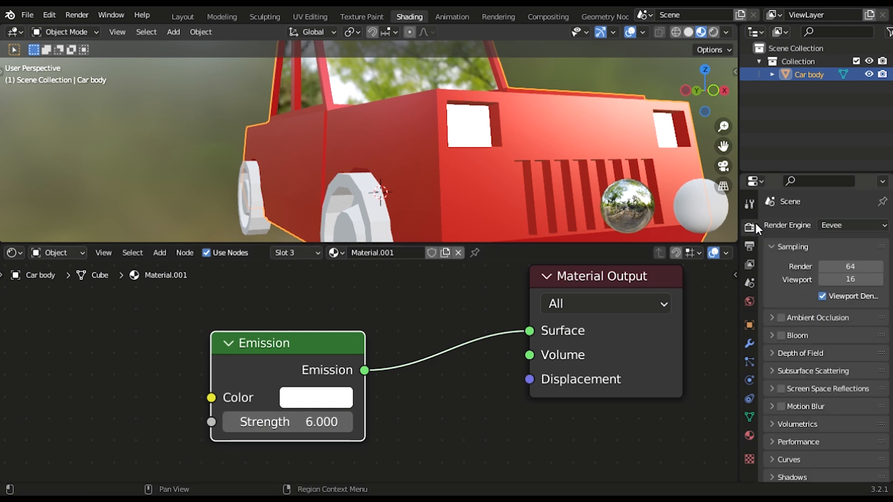
pyautogui.click(781, 336)
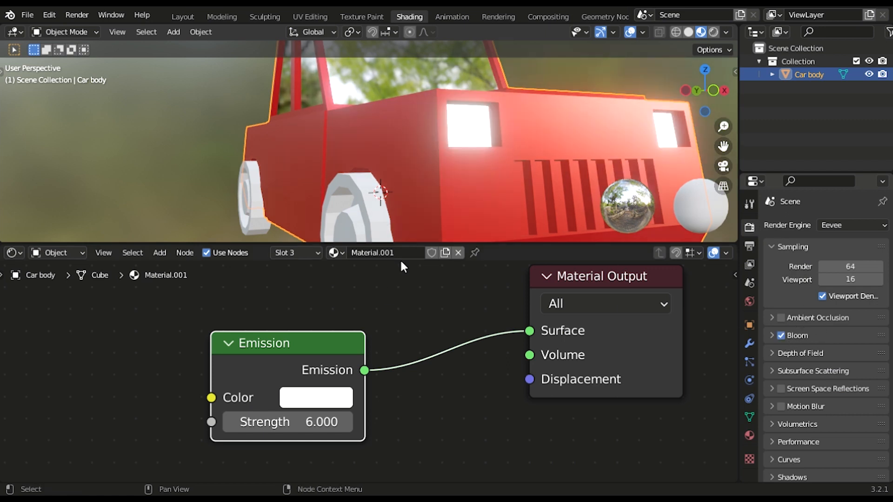
pyautogui.scroll(-3, 460, 194)
pyautogui.moveTo(466, 176)
pyautogui.mouseDown(button='middle')
pyautogui.moveTo(479, 187)
pyautogui.moveTo(499, 176)
pyautogui.moveTo(457, 178)
pyautogui.mouseUp(button='middle')
pyautogui.click(572, 162)
pyautogui.scroll(1, 549, 166)
pyautogui.scroll(-2, 460, 168)
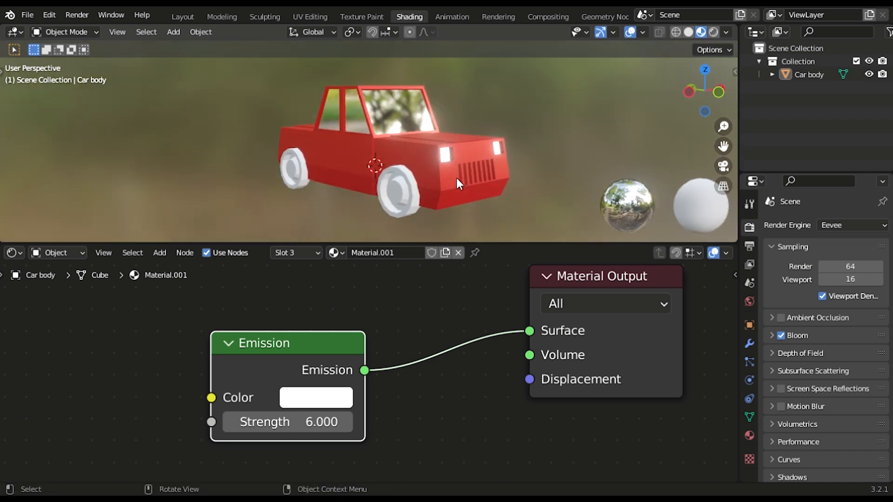
pyautogui.scroll(2, 457, 178)
pyautogui.moveTo(304, 423)
pyautogui.mouseDown()
pyautogui.moveTo(368, 424)
pyautogui.moveTo(299, 420)
pyautogui.mouseUp()
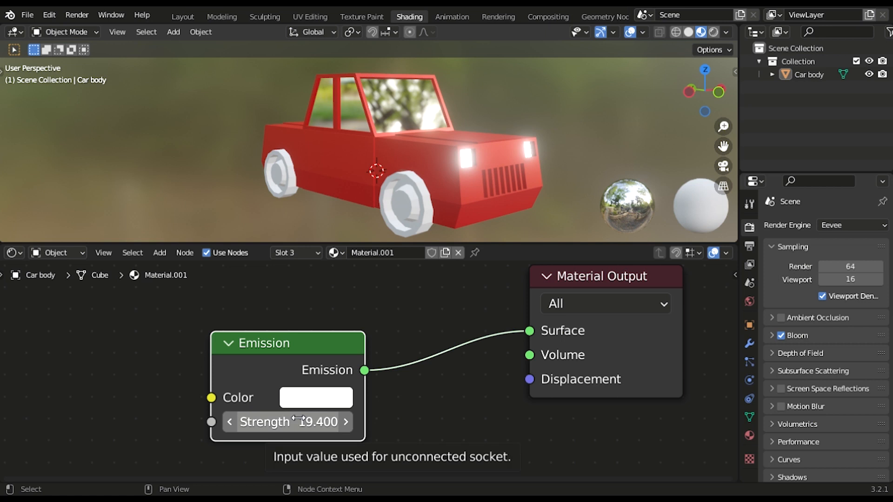
# Step: Enter Edit Mode on the car body and select both taillight faces at the rear
pyautogui.scroll(-3, 269, 151)
pyautogui.moveTo(269, 151); pyautogui.dragTo(362, 186, button='middle')
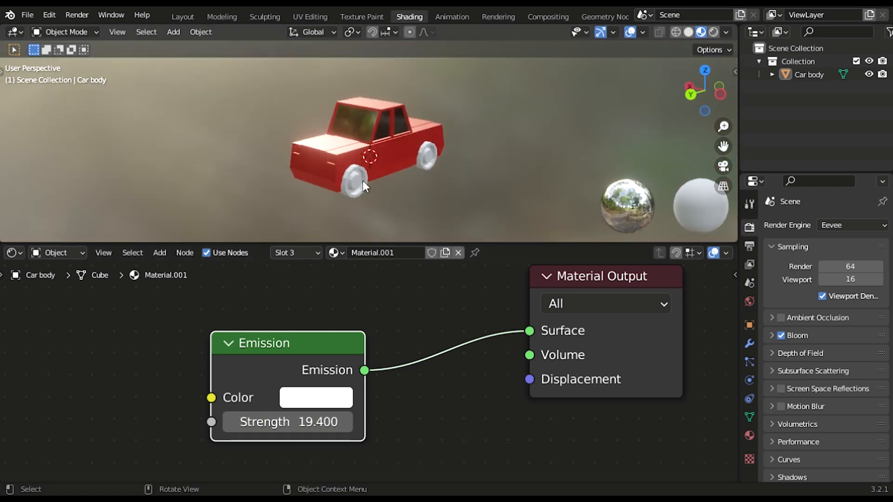
pyautogui.scroll(4, 261, 169)
pyautogui.moveTo(262, 169); pyautogui.dragTo(334, 155, button='middle')
pyautogui.click(333, 156)
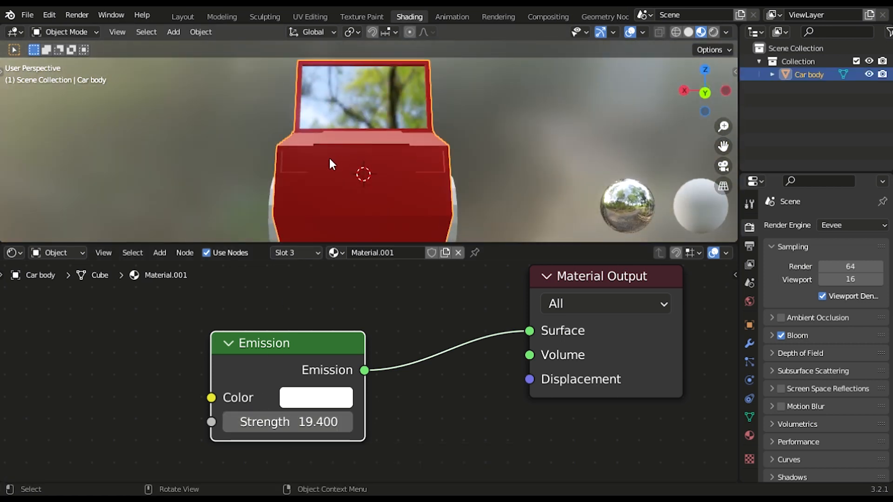
pyautogui.press('Tab')
pyautogui.click(302, 166)
pyautogui.keyDown('shift'); pyautogui.click(428, 167); pyautogui.keyUp('shift')
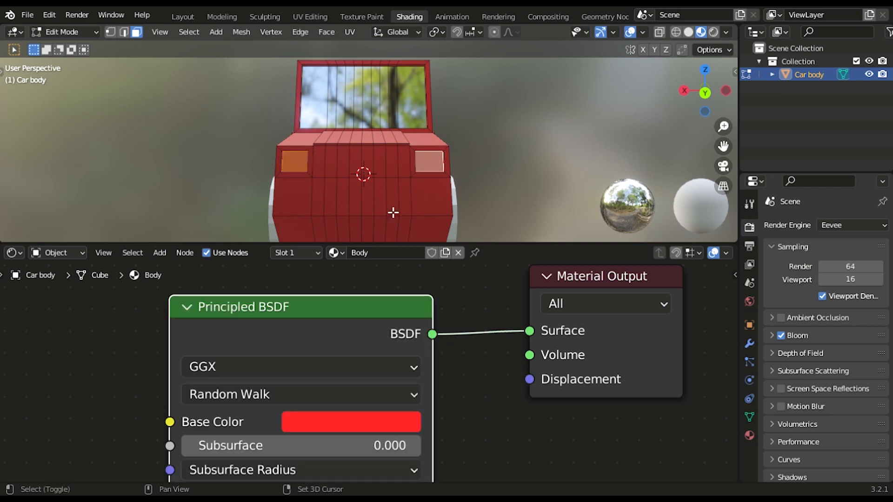
# Step: Add a fourth material slot with a new material named Red Back
pyautogui.click(283, 253)
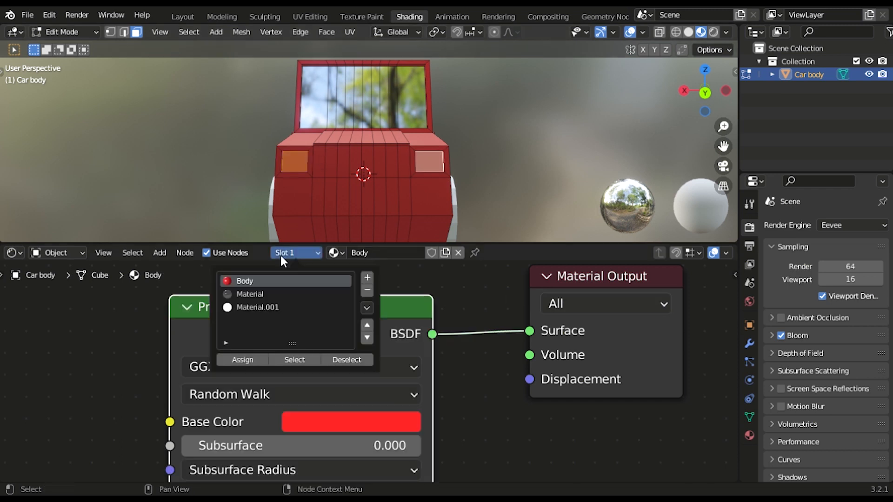
pyautogui.click(368, 277)
pyautogui.click(416, 254)
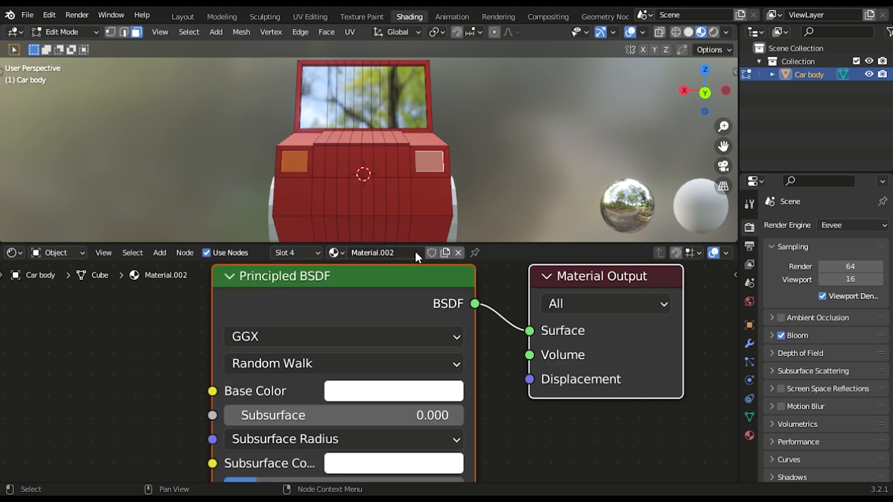
pyautogui.doubleClick(403, 253)
pyautogui.write('Re')
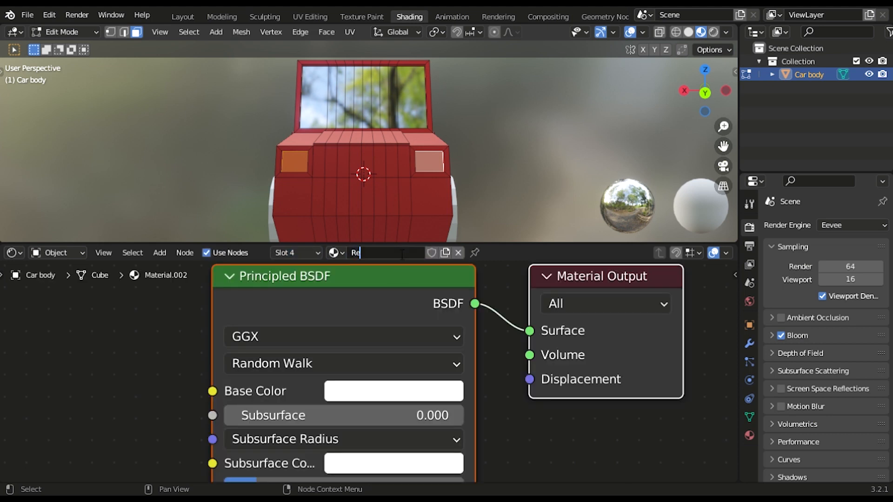
pyautogui.write('d Back')
pyautogui.press('Return')
# Step: Replace the Principled BSDF of Red Back with an Emission node connected to the Material Output's Surface
pyautogui.click(301, 321)
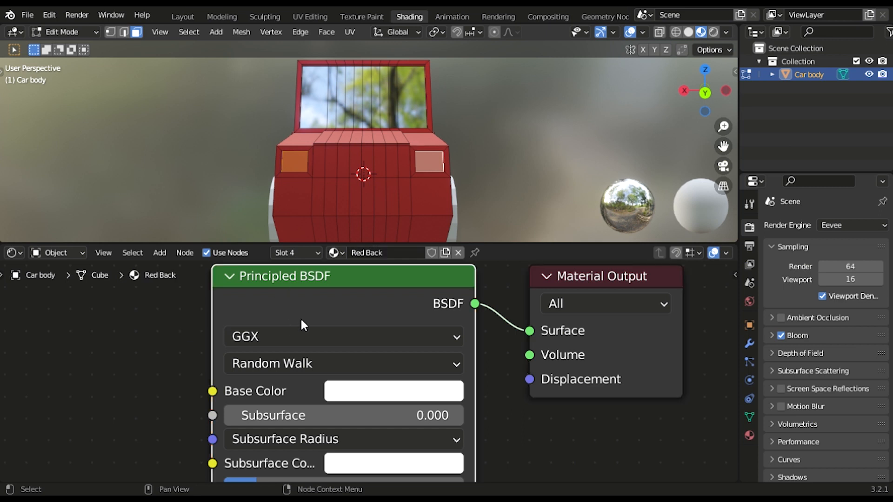
pyautogui.press('x')
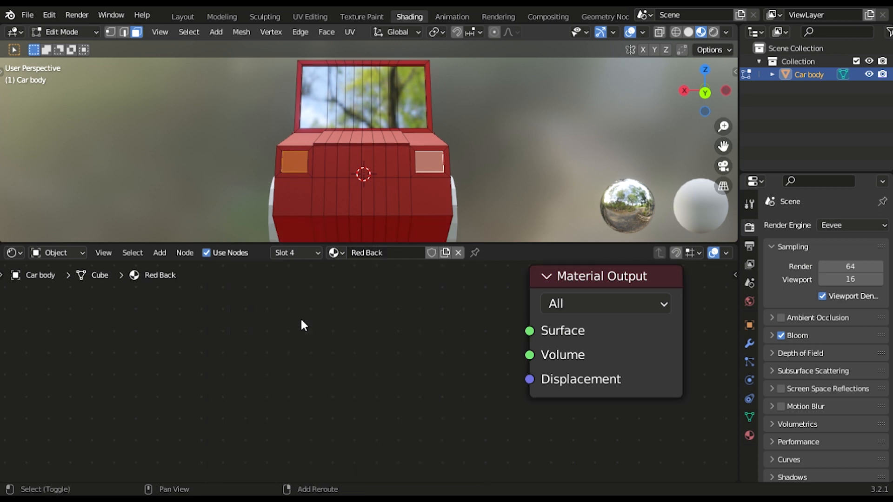
pyautogui.hotkey('shift', 'a')
pyautogui.moveTo(302, 324)
pyautogui.click(370, 149)
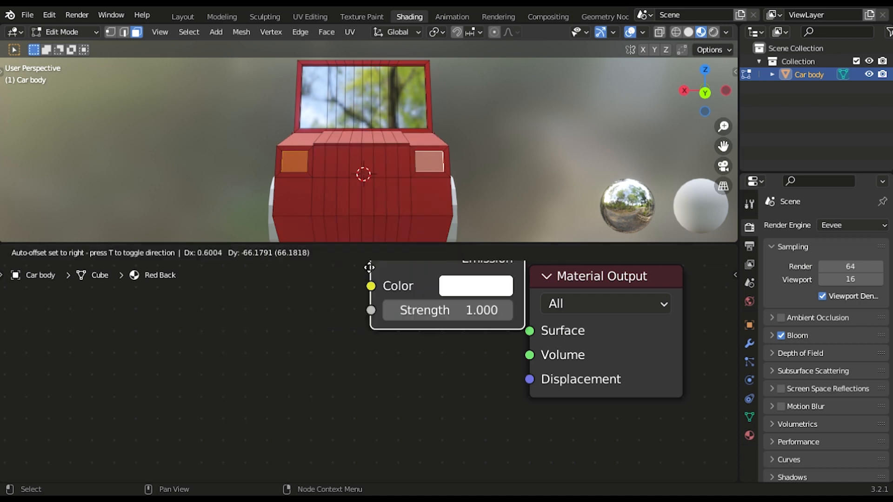
pyautogui.click(358, 329)
pyautogui.moveTo(445, 351); pyautogui.dragTo(530, 331)
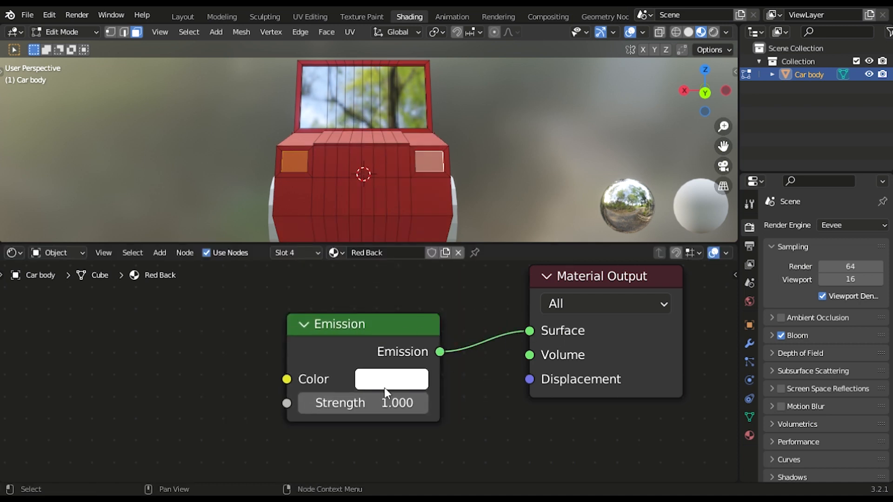
# Step: Make the Red Back emission pure red with Strength 11.800 and assign the material to the taillight faces
pyautogui.click(384, 382)
pyautogui.click(449, 227)
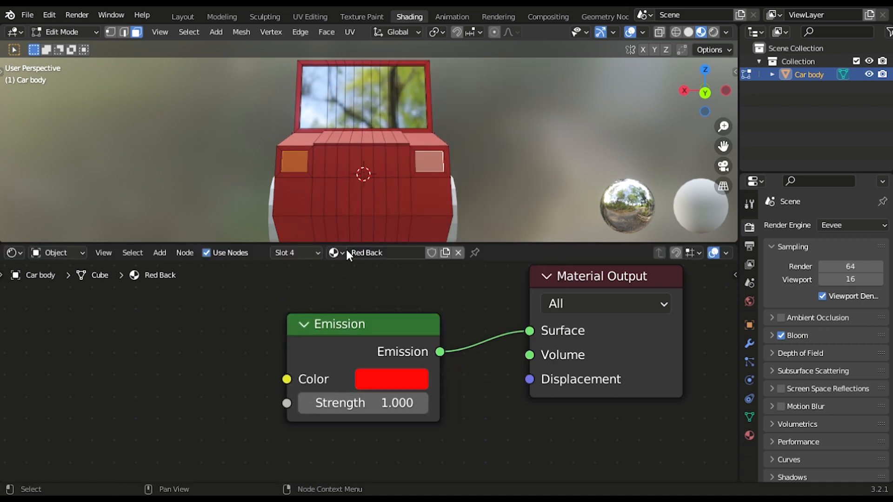
pyautogui.click(749, 434)
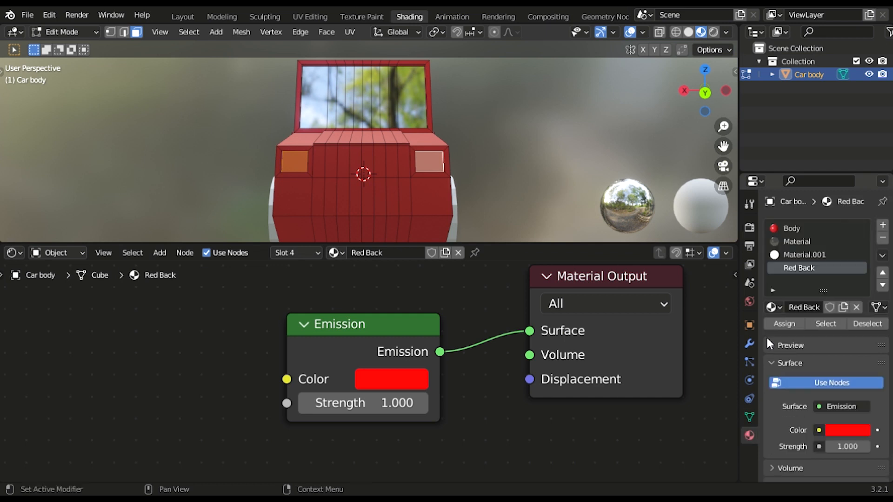
pyautogui.click(787, 321)
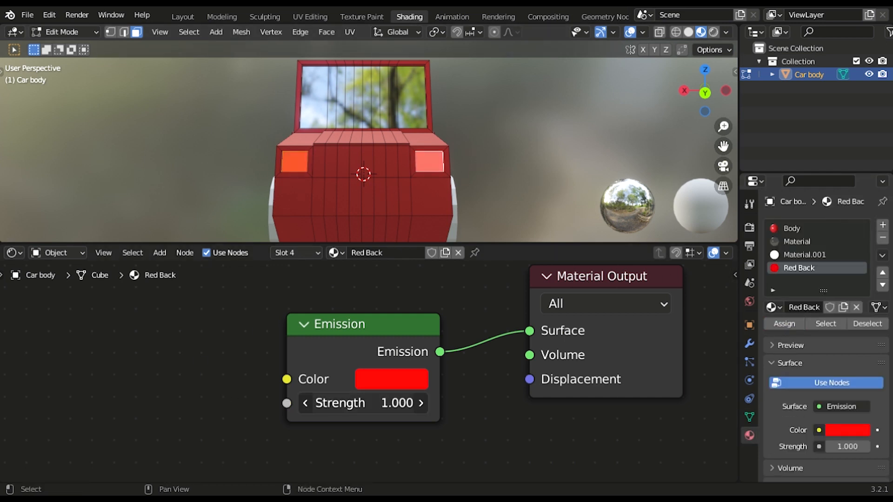
pyautogui.moveTo(333, 403); pyautogui.dragTo(363, 403)
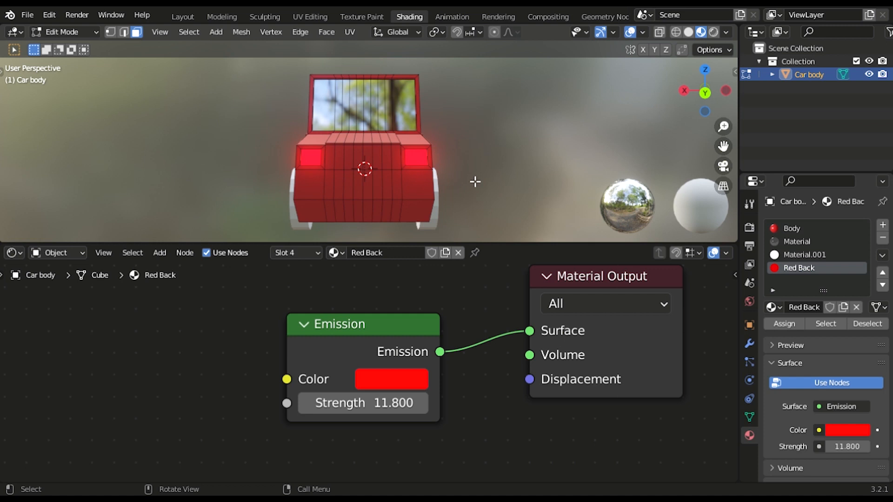
# Step: Return to Object Mode and rename the headlight material in the third slot as White Front
pyautogui.press('Tab')
pyautogui.moveTo(465, 183); pyautogui.dragTo(506, 182, button='middle')
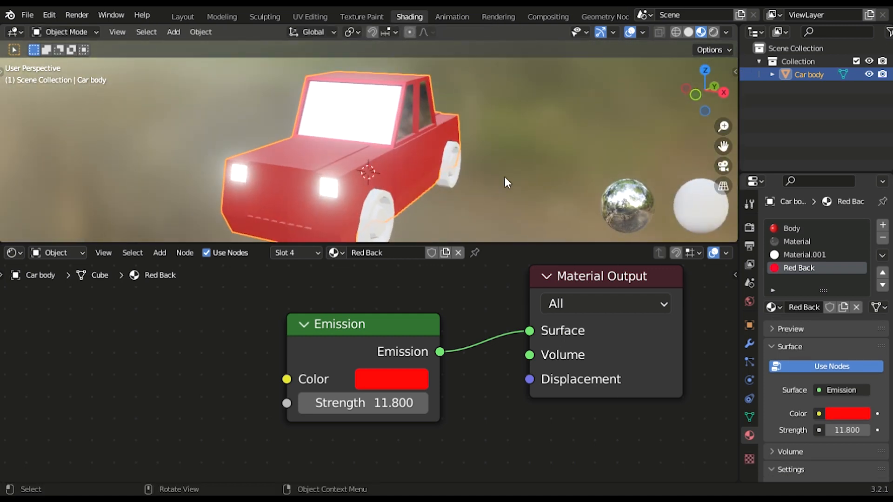
pyautogui.click(821, 254)
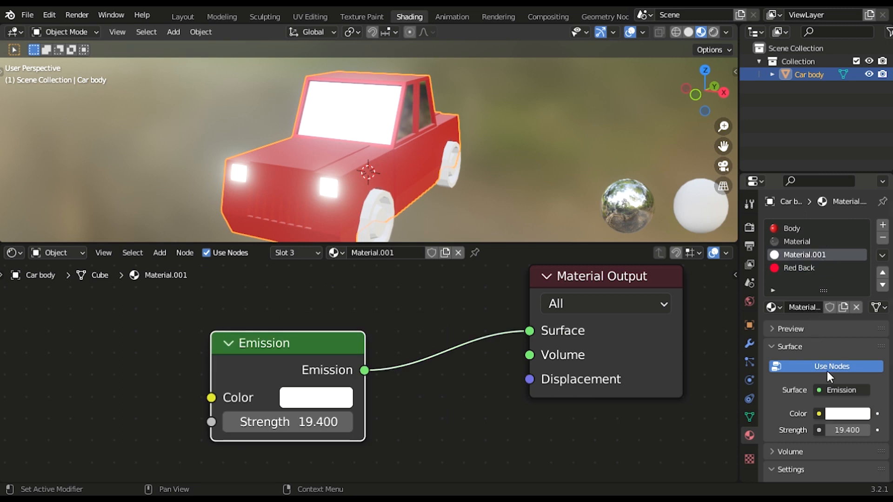
pyautogui.click(403, 253)
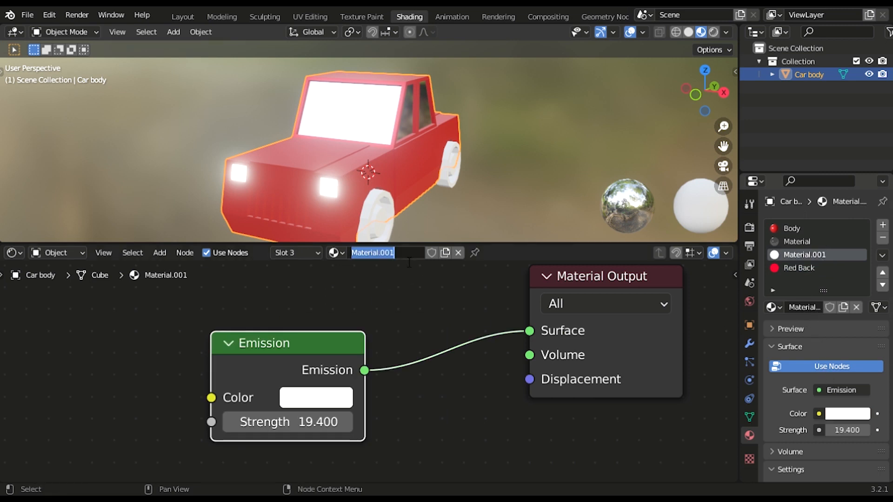
pyautogui.write('White')
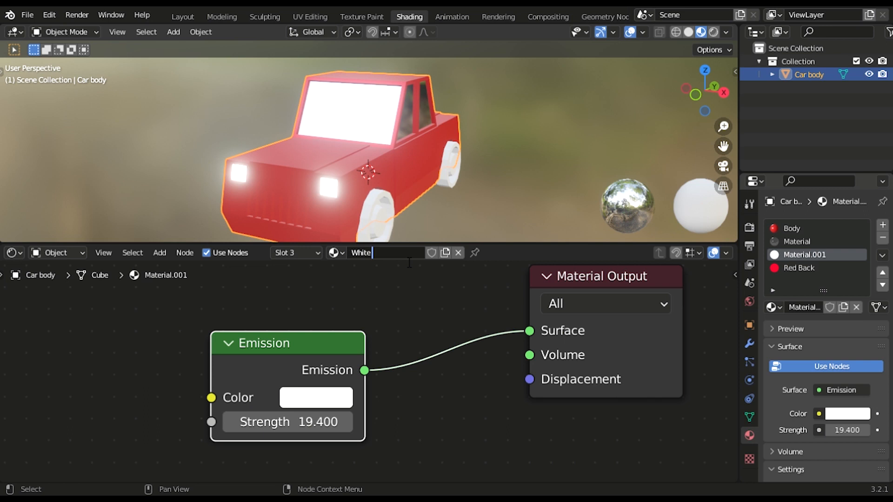
pyautogui.write(' Frony')
pyautogui.press('BackSpace')
pyautogui.write('t')
pyautogui.press('Return')
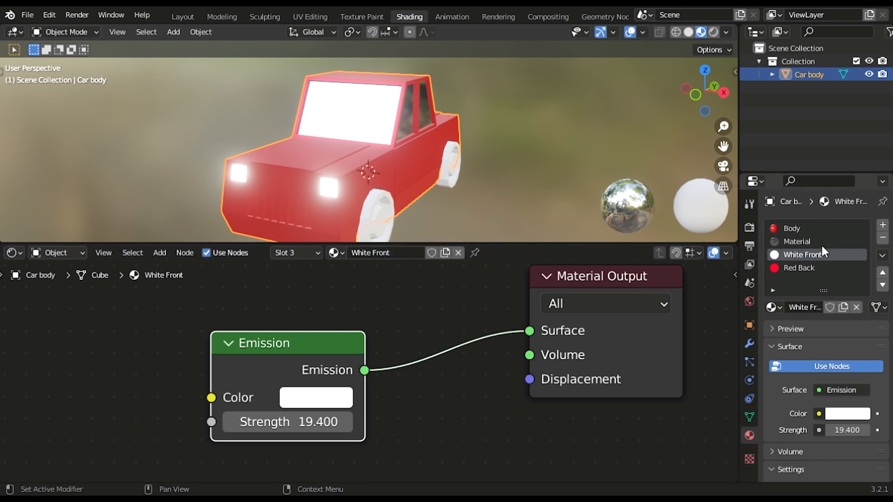
# Step: Rename the window material in the second slot as Glass
pyautogui.click(811, 242)
pyautogui.doubleClick(386, 254)
pyautogui.write('Glass')
pyautogui.press('Return')
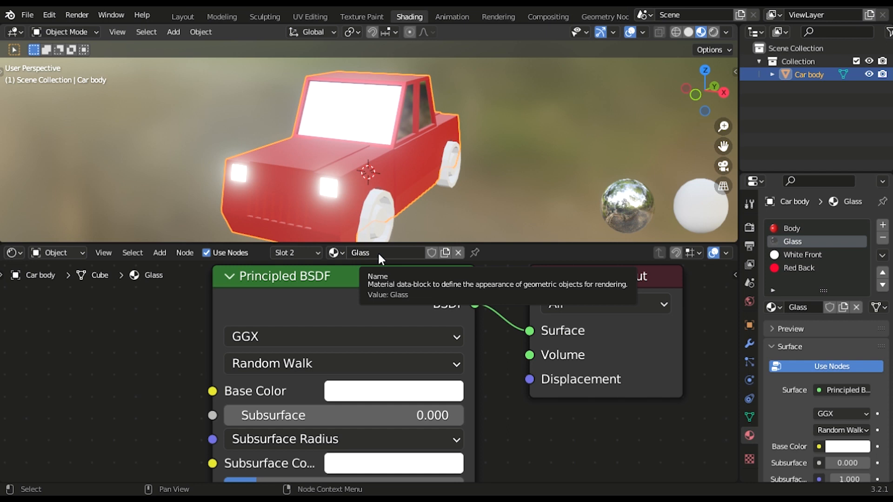
# Step: Deselect the car body, select the wheels and give them a new material named Tyre
pyautogui.moveTo(422, 145); pyautogui.dragTo(403, 108, button='middle')
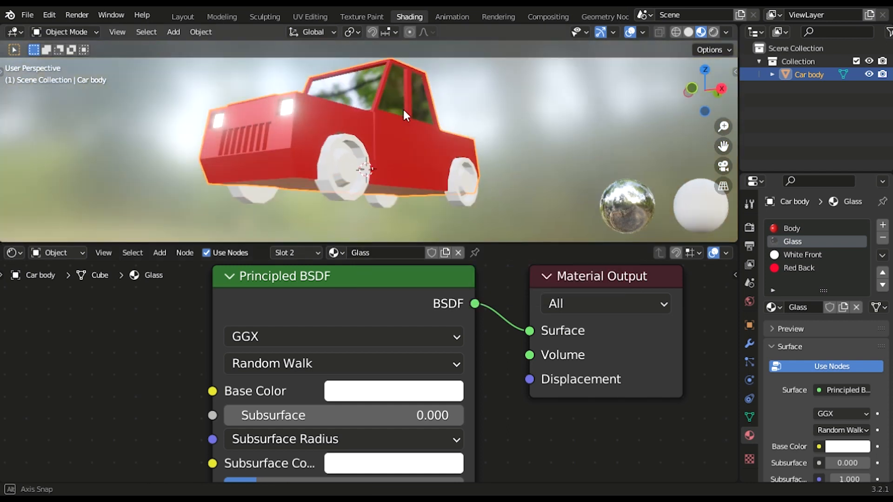
pyautogui.hotkey('alt', 'a')
pyautogui.click(331, 176)
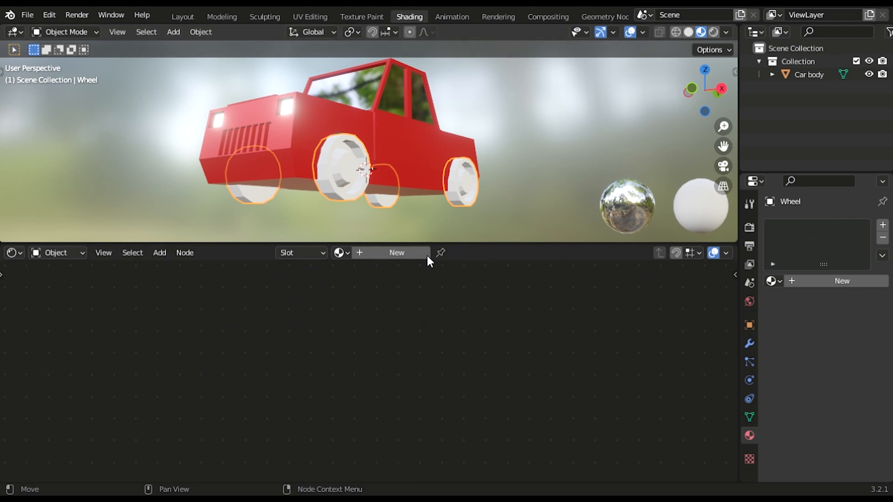
pyautogui.click(402, 256)
pyautogui.click(389, 255)
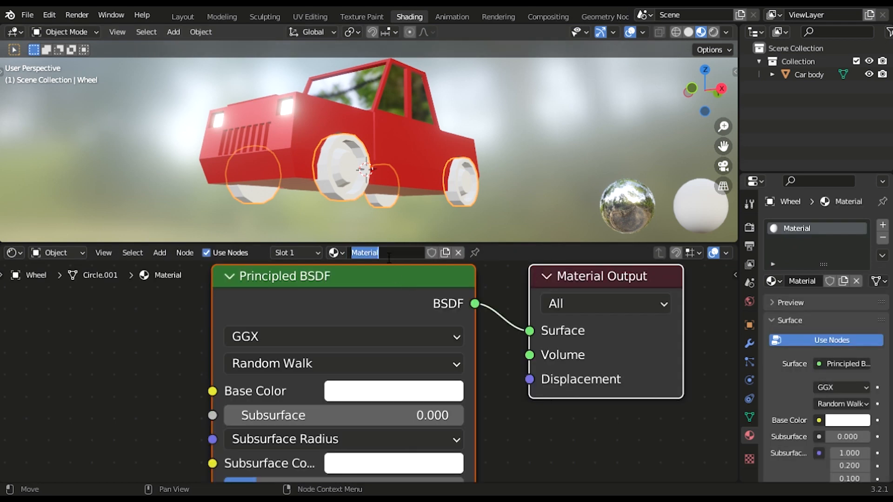
pyautogui.write('Tyre')
pyautogui.press('Return')
# Step: Set the Tyre material's Base Color to dark grey
pyautogui.scroll(-1, 388, 379)
pyautogui.click(390, 384)
pyautogui.moveTo(505, 190); pyautogui.dragTo(502, 206)
pyautogui.scroll(-2, 502, 158)
pyautogui.scroll(-4, 389, 303)
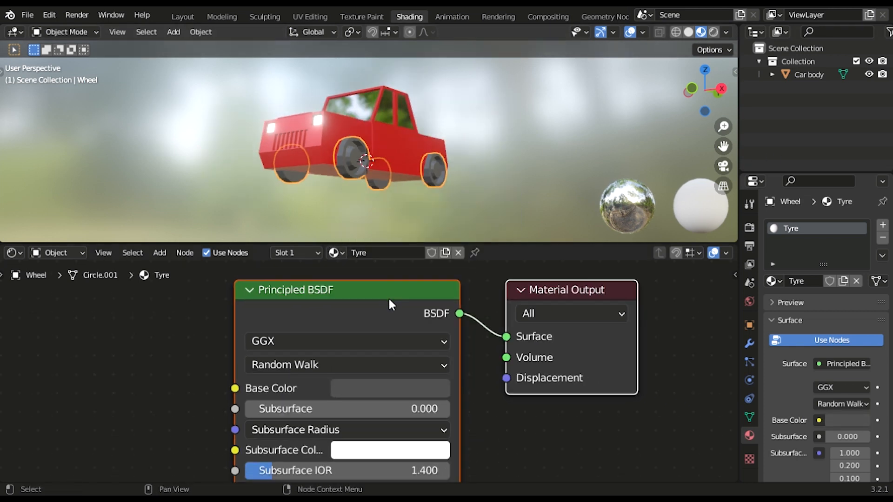
# Step: Set the Tyre material's Roughness to 0.509 in its Principled BSDF node
pyautogui.moveTo(414, 479); pyautogui.dragTo(427, 399, button='middle')
pyautogui.scroll(3, 372, 419)
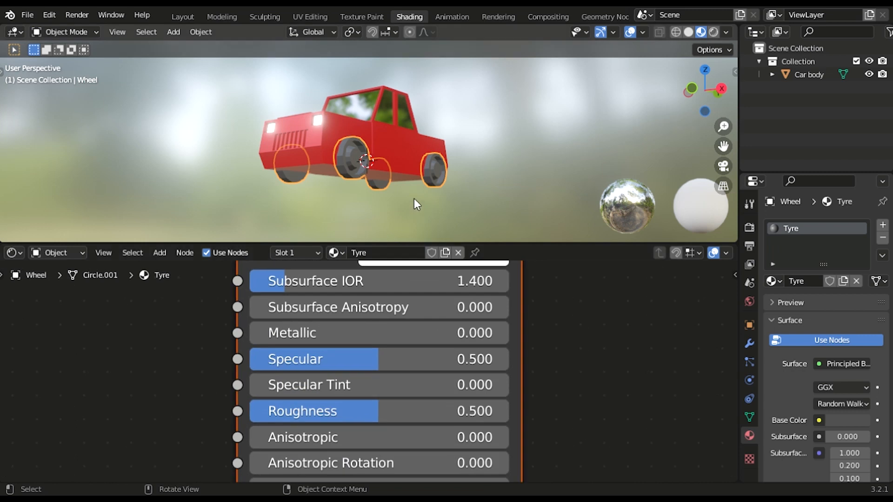
pyautogui.scroll(4, 414, 198)
pyautogui.moveTo(354, 399)
pyautogui.mouseDown()
pyautogui.moveTo(333, 391)
pyautogui.moveTo(323, 404)
pyautogui.moveTo(360, 404)
pyautogui.mouseUp()
pyautogui.scroll(-6, 465, 114)
# Step: Switch to the Layout workspace and display the car in Material Preview shading
pyautogui.moveTo(518, 112); pyautogui.dragTo(320, 141, button='middle')
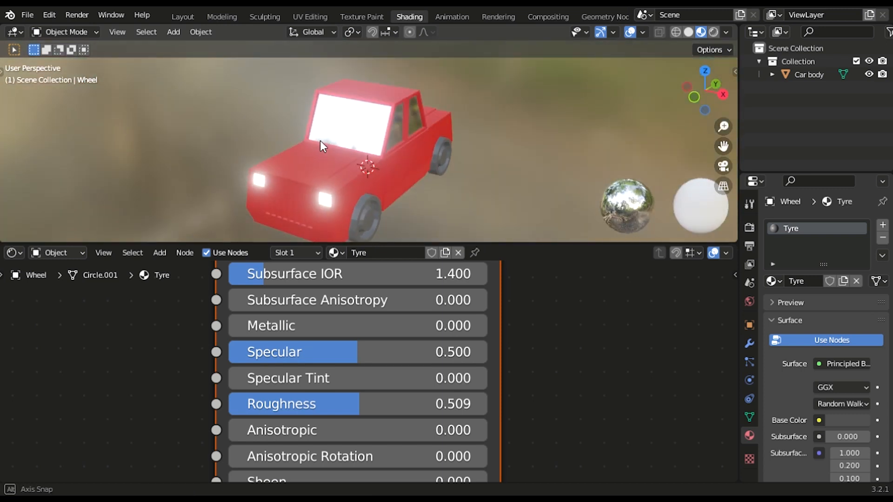
pyautogui.scroll(-2, 305, 85)
pyautogui.click(181, 16)
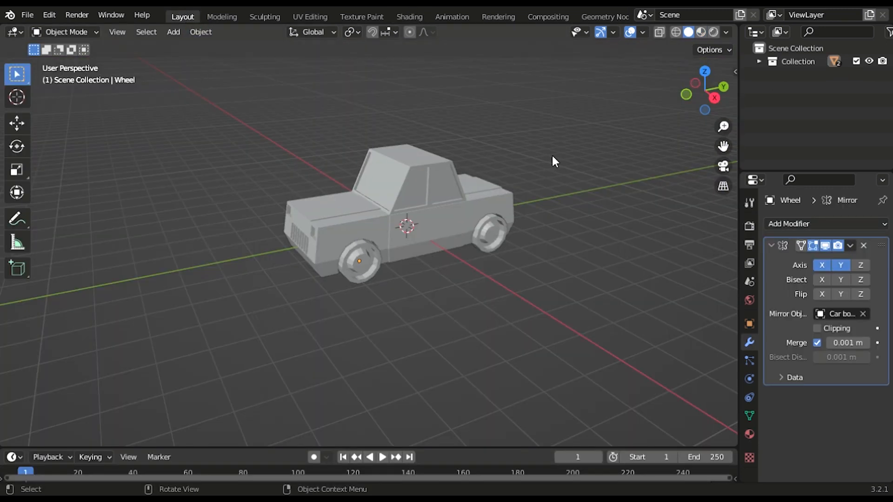
pyautogui.moveTo(431, 187); pyautogui.dragTo(438, 161, button='middle')
pyautogui.moveTo(723, 150); pyautogui.dragTo(664, 142)
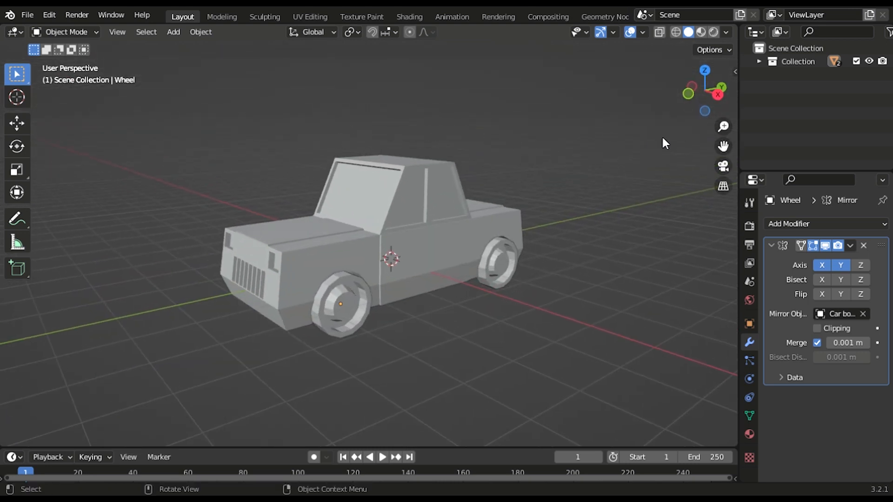
pyautogui.click(700, 32)
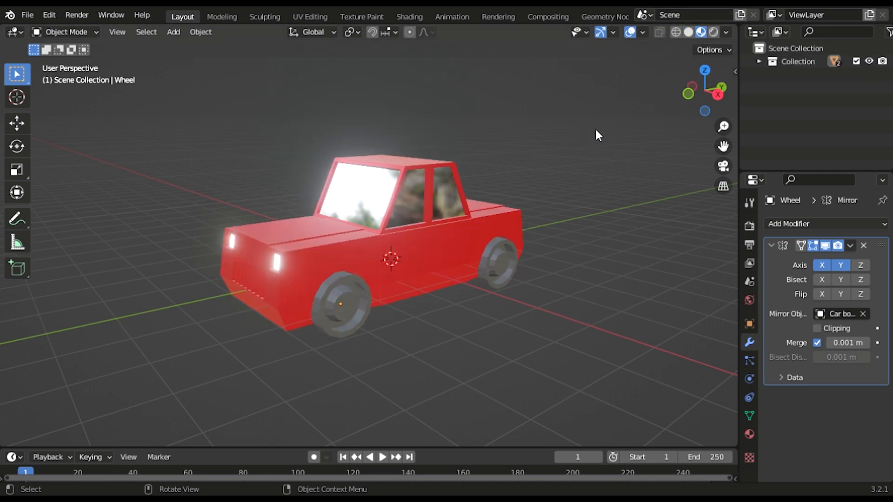